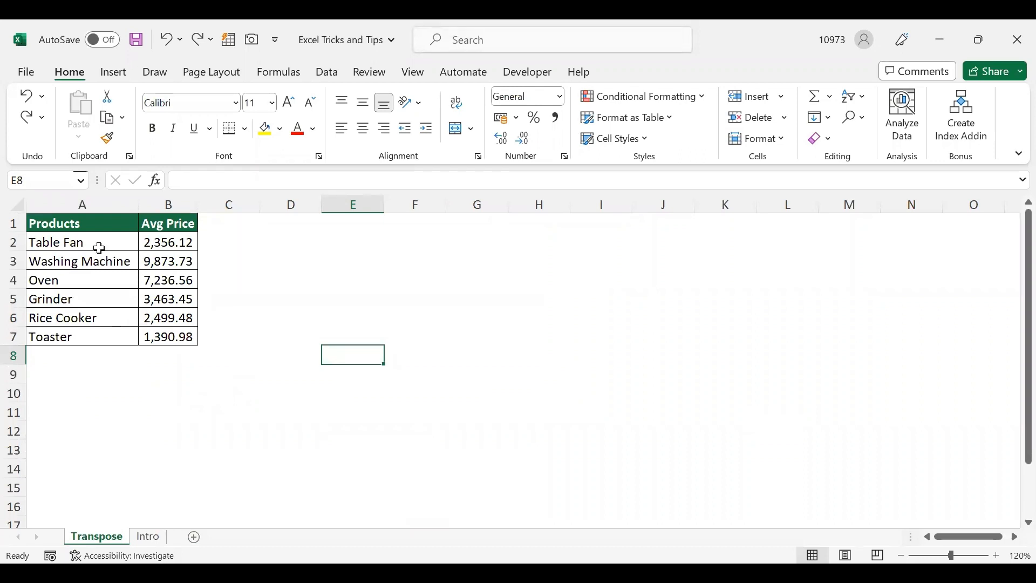
- Copy the product price table A1:B7 and paste it transposed at D3 using Paste Special
{"action": "left_click", "coordinate": [275, 262]}
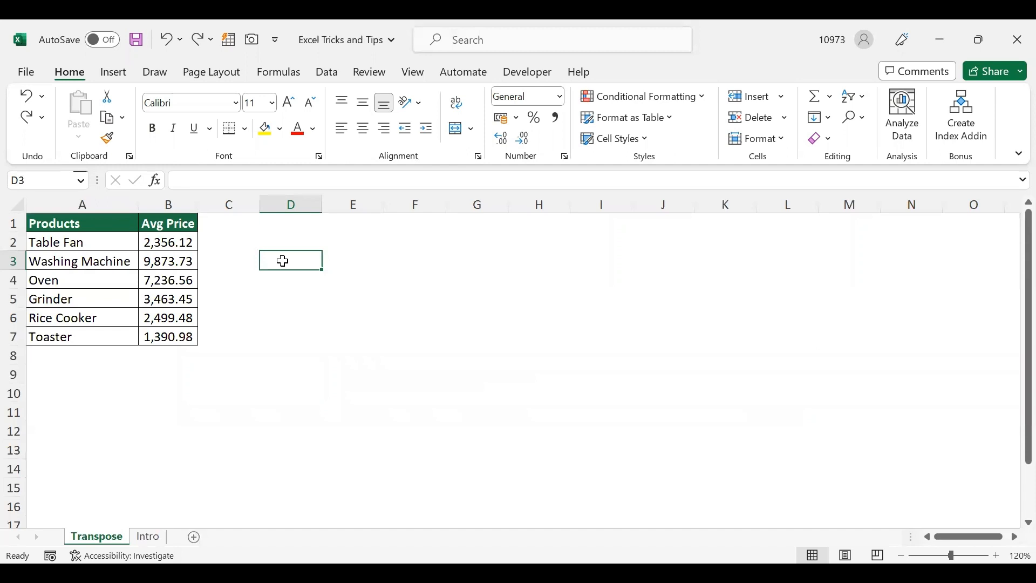
{"action": "left_click_drag", "start_coordinate": [103, 227], "coordinate": [159, 334]}
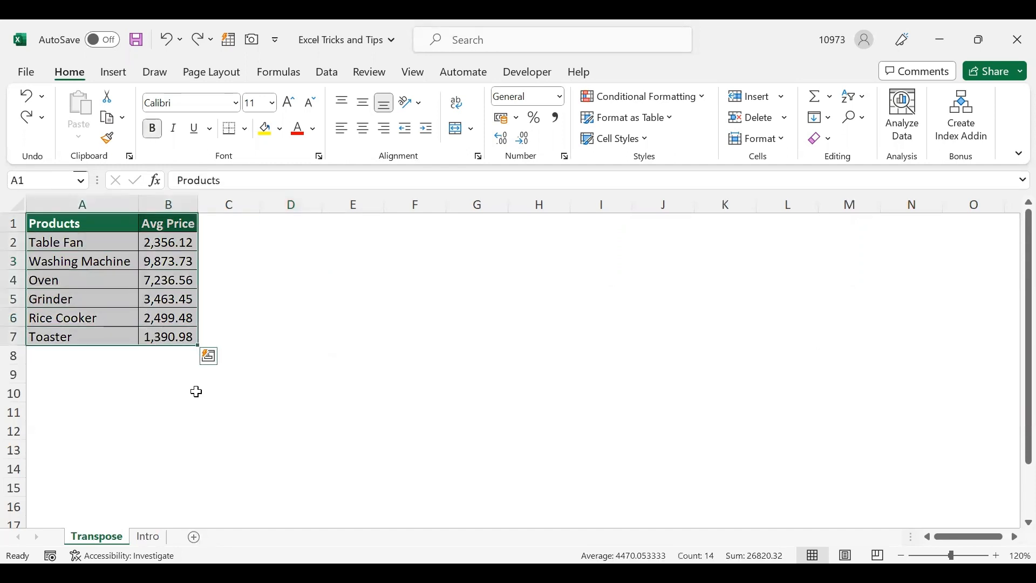
{"action": "key", "text": "ctrl+c"}
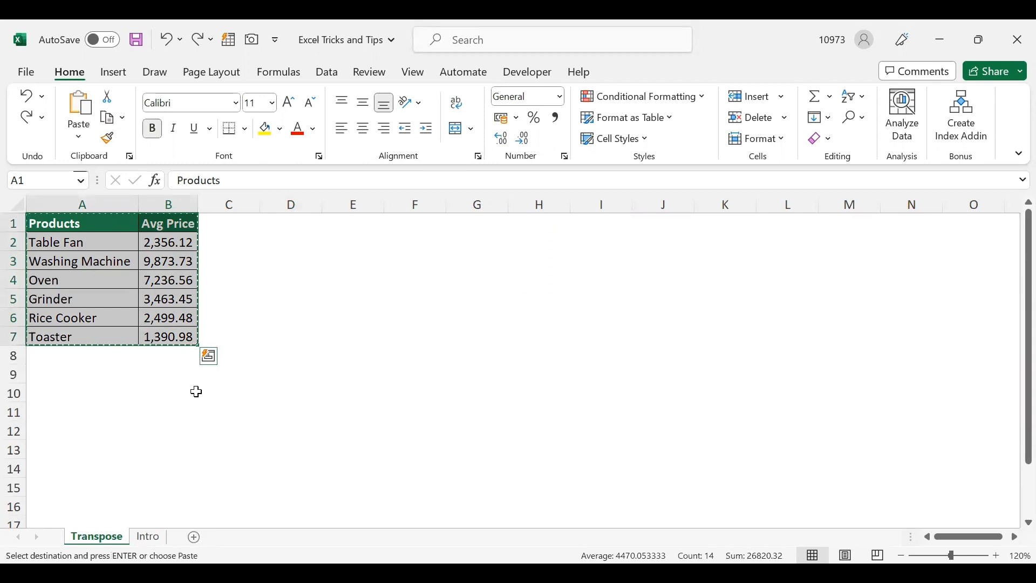
{"action": "left_click", "coordinate": [272, 263]}
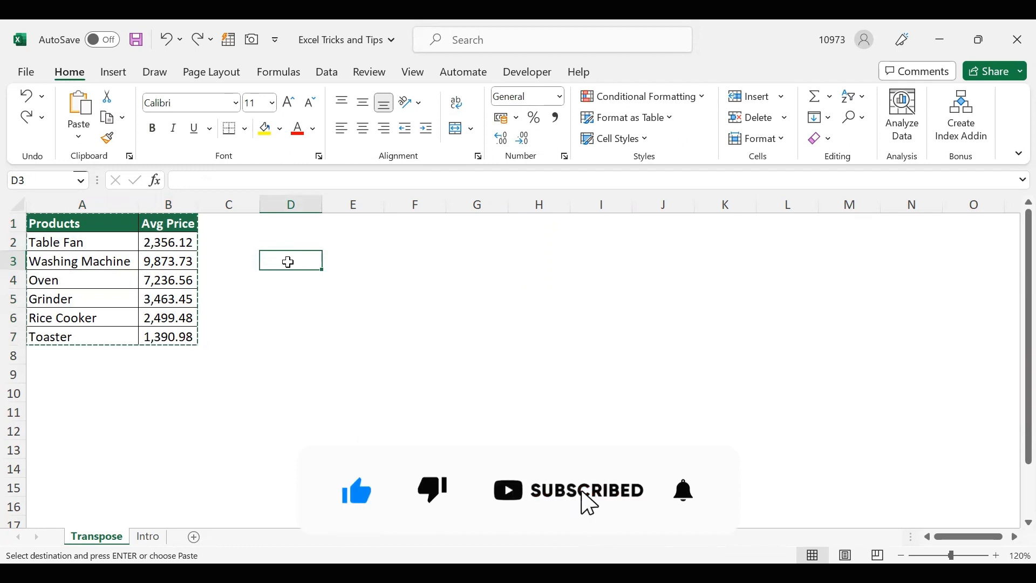
{"action": "right_click", "coordinate": [288, 263]}
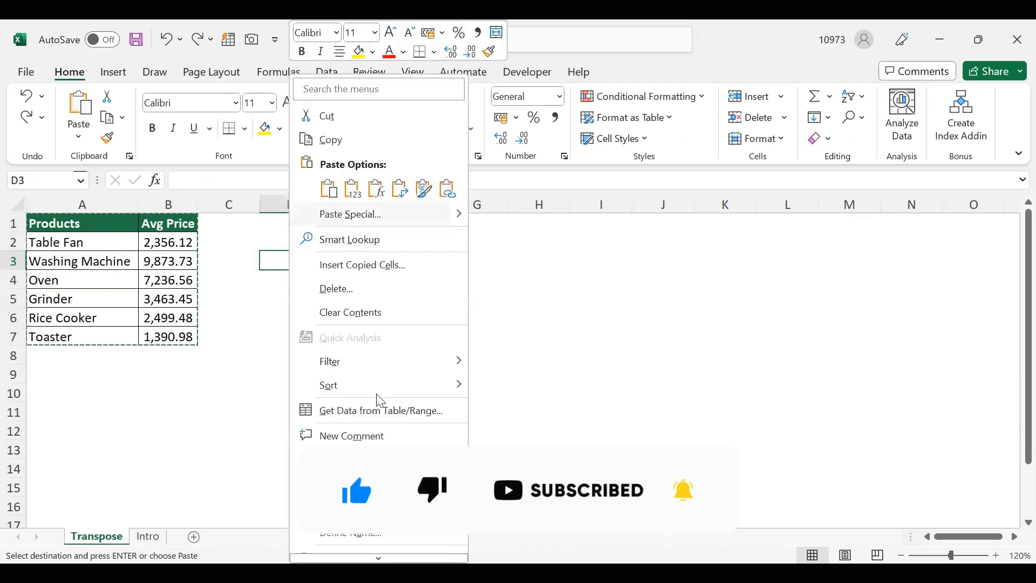
{"action": "key", "text": "Return"}
{"action": "left_click", "coordinate": [360, 327]}
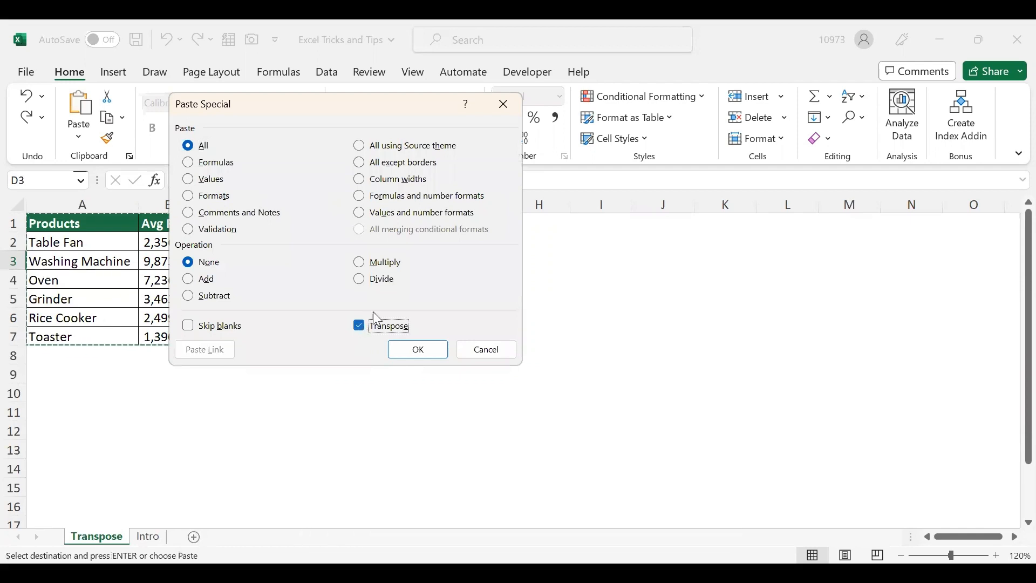
{"action": "left_click", "coordinate": [404, 345]}
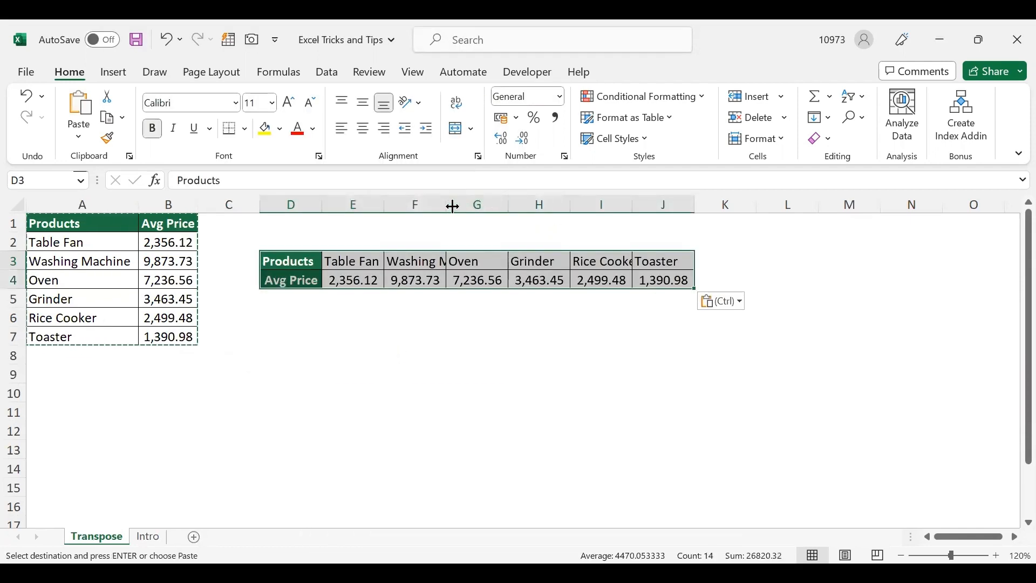
- AutoFit the Washing Machine and Rice Cooker columns, F and I, in the transposed table
{"action": "double_click", "coordinate": [447, 205]}
{"action": "left_click", "coordinate": [575, 332]}
{"action": "left_click_drag", "start_coordinate": [683, 205], "coordinate": [685, 204]}
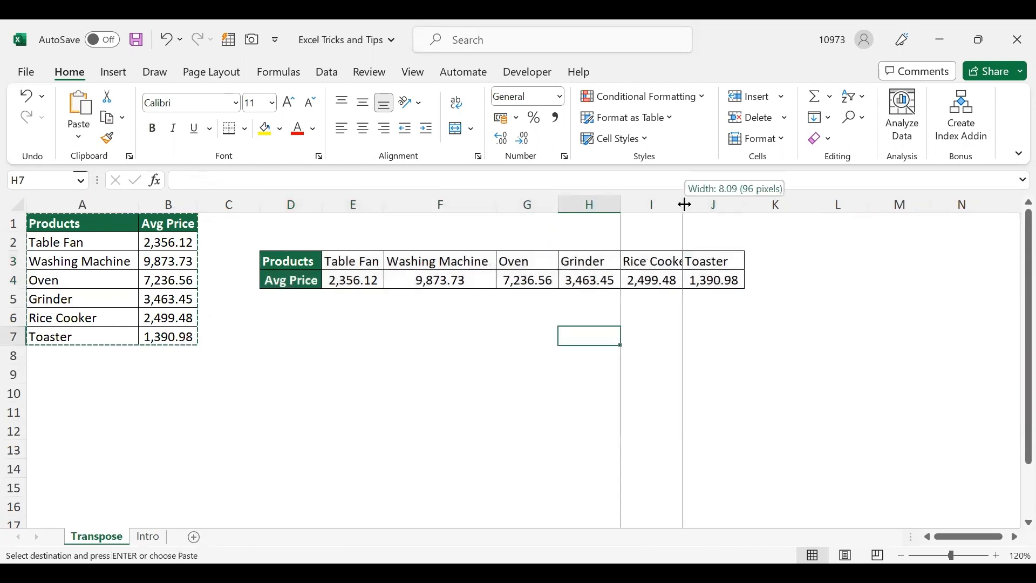
{"action": "double_click", "coordinate": [685, 205]}
{"action": "left_click", "coordinate": [312, 378]}
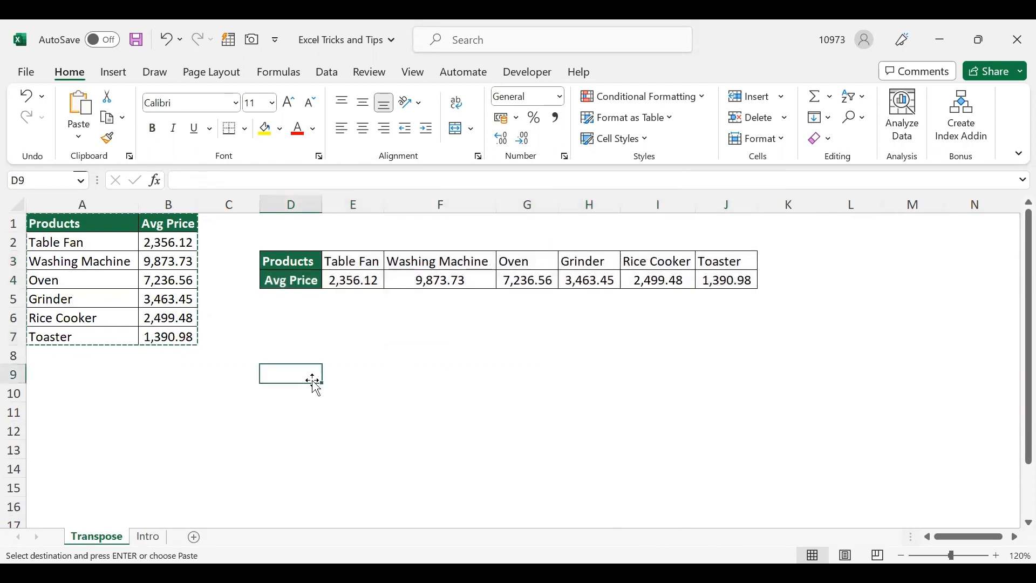
- Set the Toaster price in B7 to 4543 and check the Toaster price in the transposed table
{"action": "left_click", "coordinate": [305, 281]}
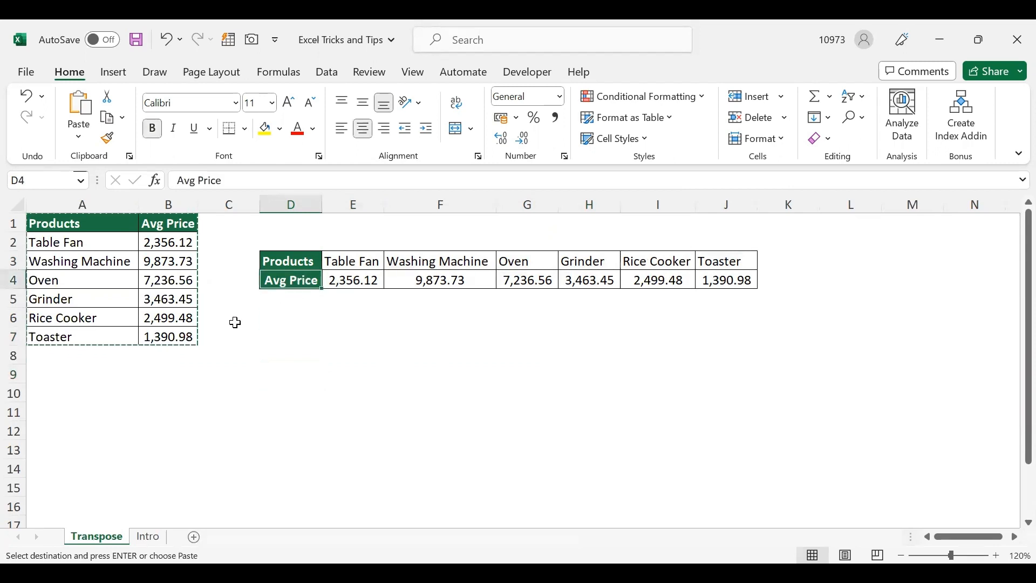
{"action": "left_click", "coordinate": [174, 339]}
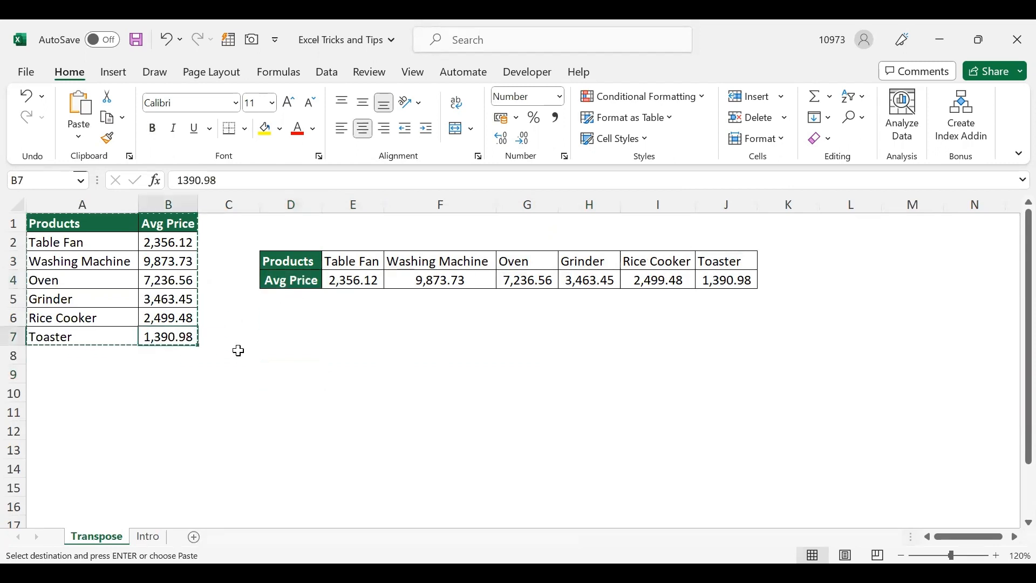
{"action": "type", "text": "45435"}
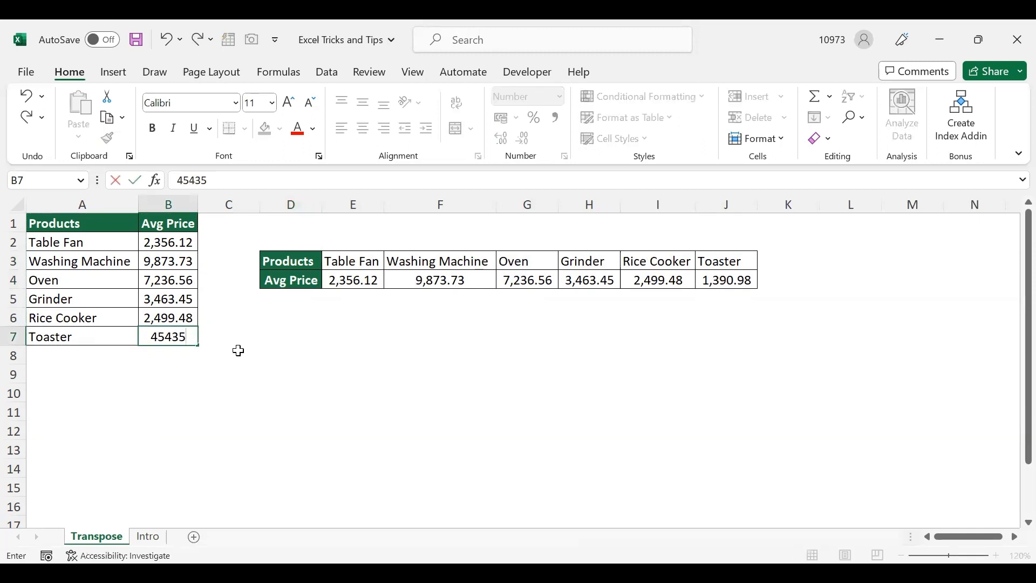
{"action": "key", "text": "BackSpace"}
{"action": "type", "text": "\\"}
{"action": "key", "text": "Return"}
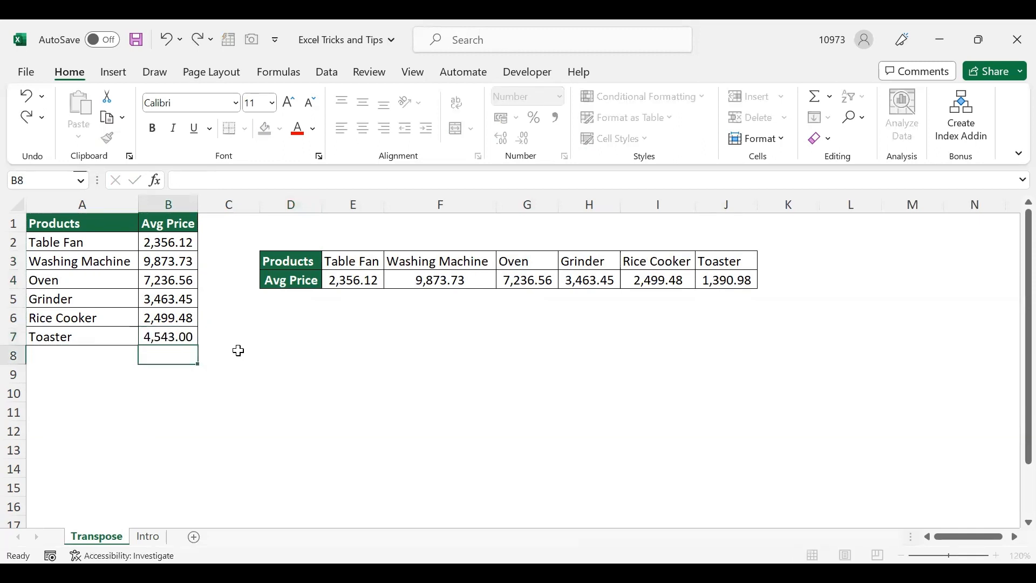
{"action": "left_click", "coordinate": [634, 276]}
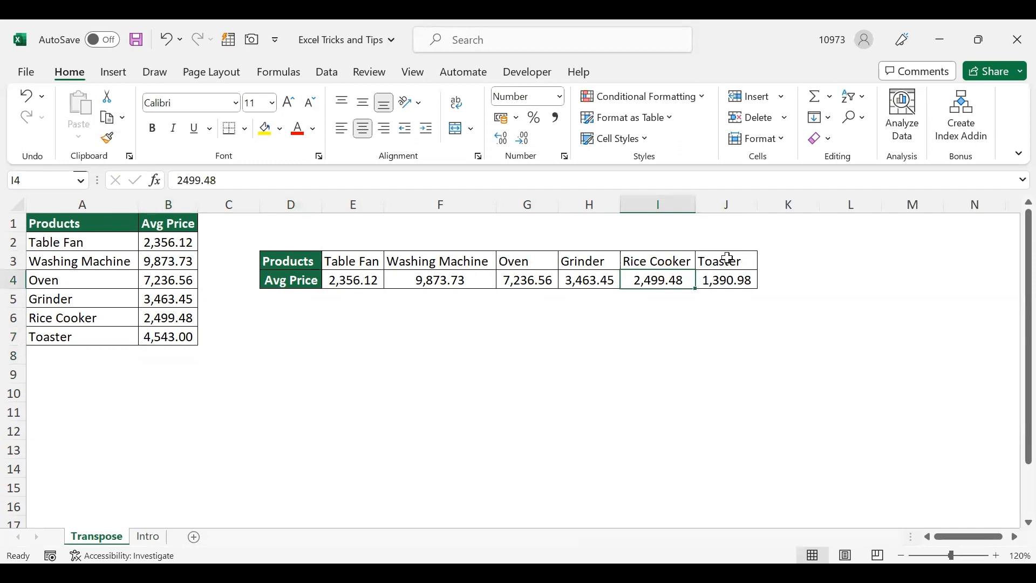
{"action": "left_click", "coordinate": [728, 280]}
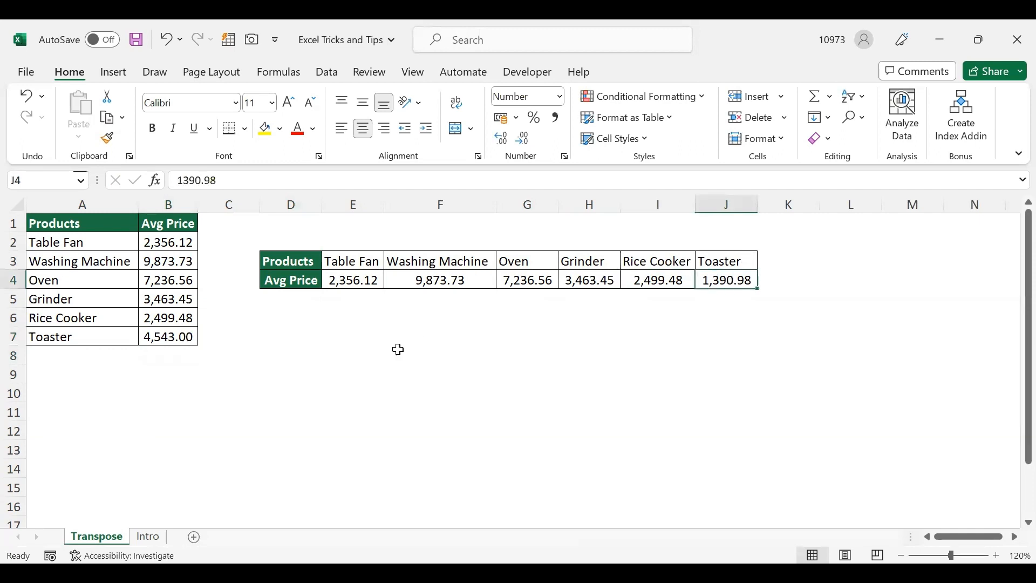
- Enter the label "Method 1: Static" in D1 above the transposed table
{"action": "left_click", "coordinate": [366, 340]}
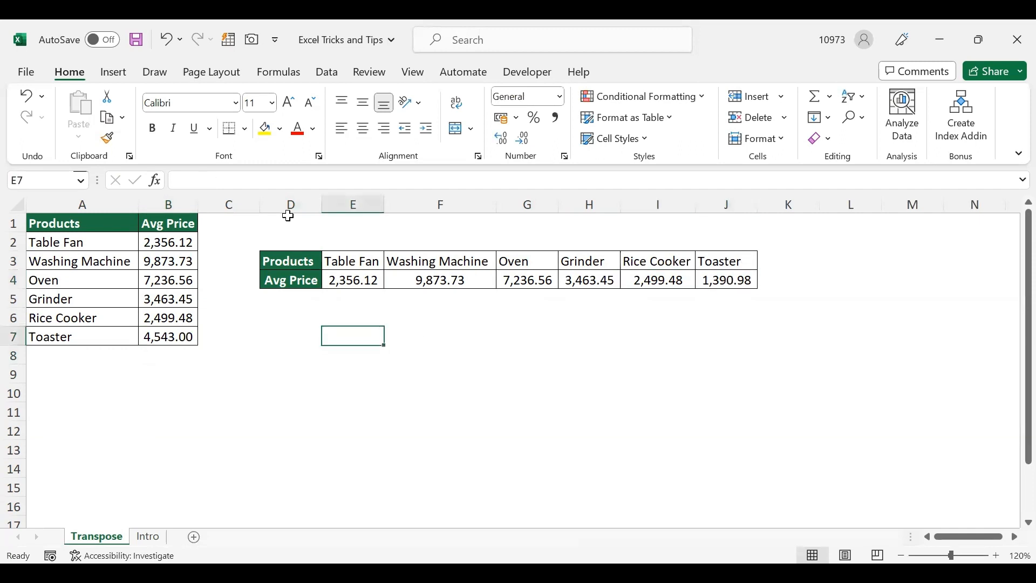
{"action": "left_click", "coordinate": [267, 330]}
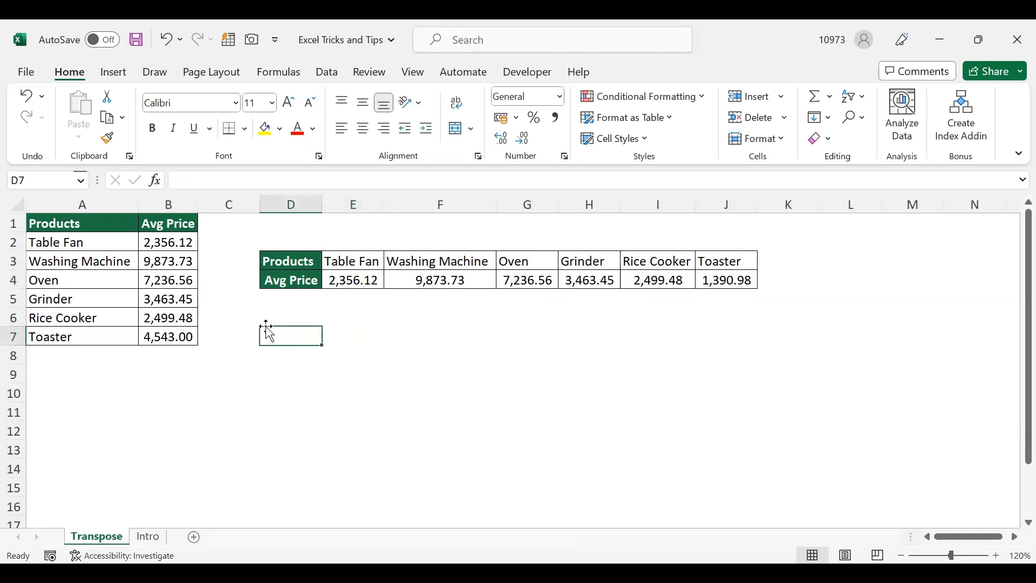
{"action": "left_click", "coordinate": [281, 228]}
{"action": "type", "text": "<"}
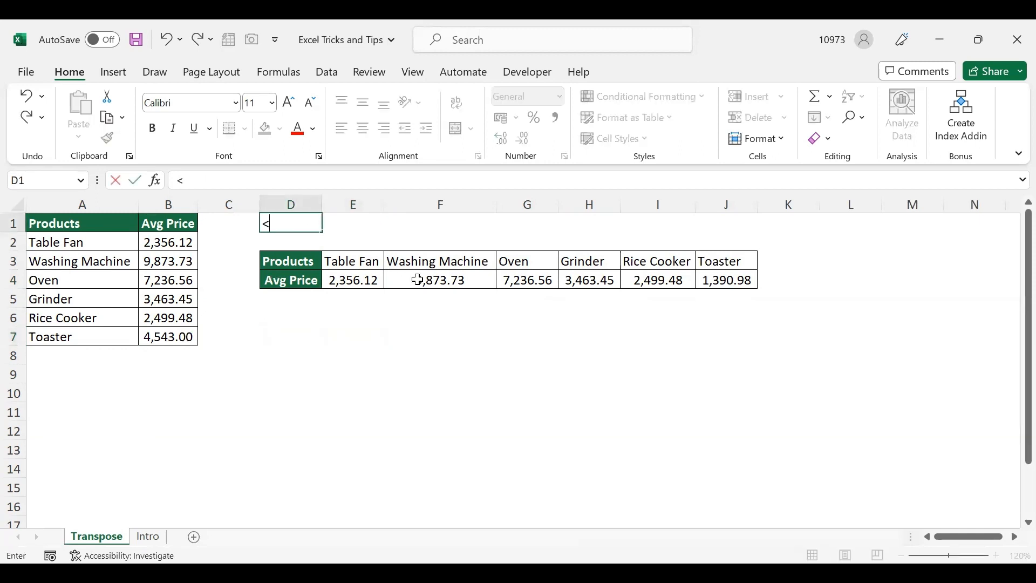
{"action": "type", "text": "Method 1: Stat"}
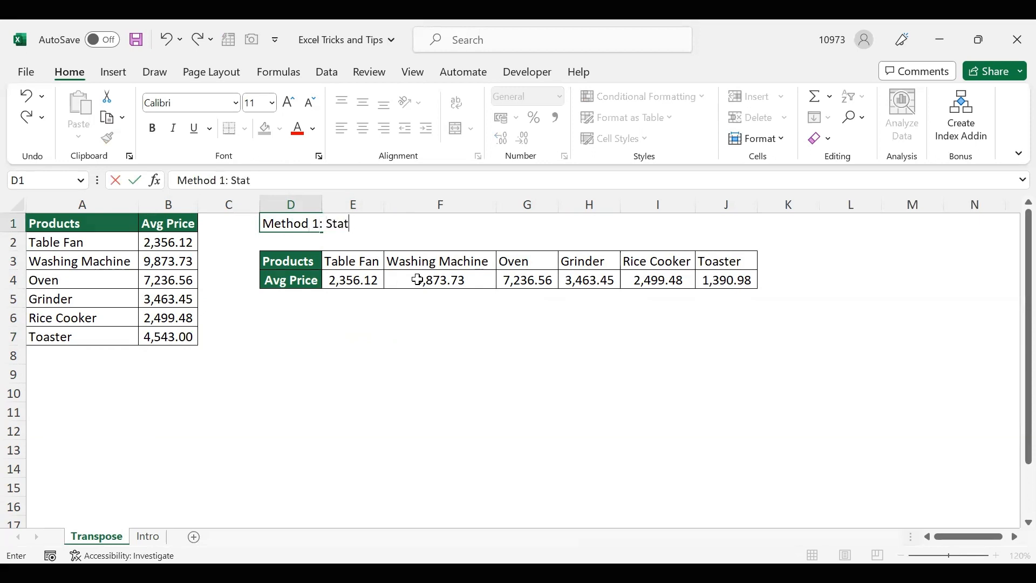
{"action": "type", "text": "ic"}
{"action": "key", "text": "Return"}
- Enter the label "Method 2: Dynamic" in D6 below the static table
{"action": "left_click", "coordinate": [318, 319]}
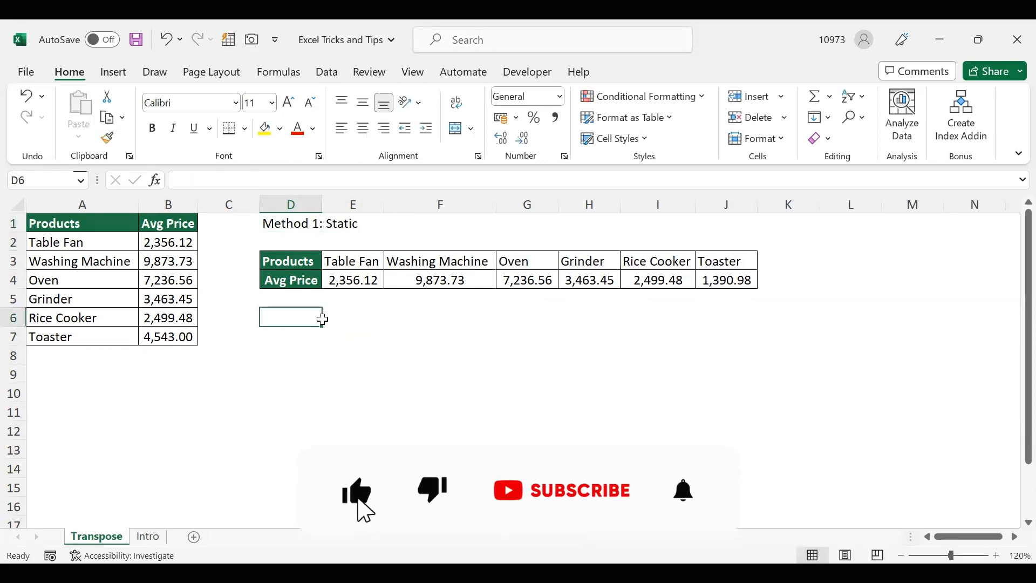
{"action": "type", "text": "Method 2: Dynamic"}
{"action": "key", "text": "Return"}
- Fill D8:J9 with a dynamic transposed copy of the source table using the formula =TRANSPOSE(A1:B7)
{"action": "left_click", "coordinate": [292, 356]}
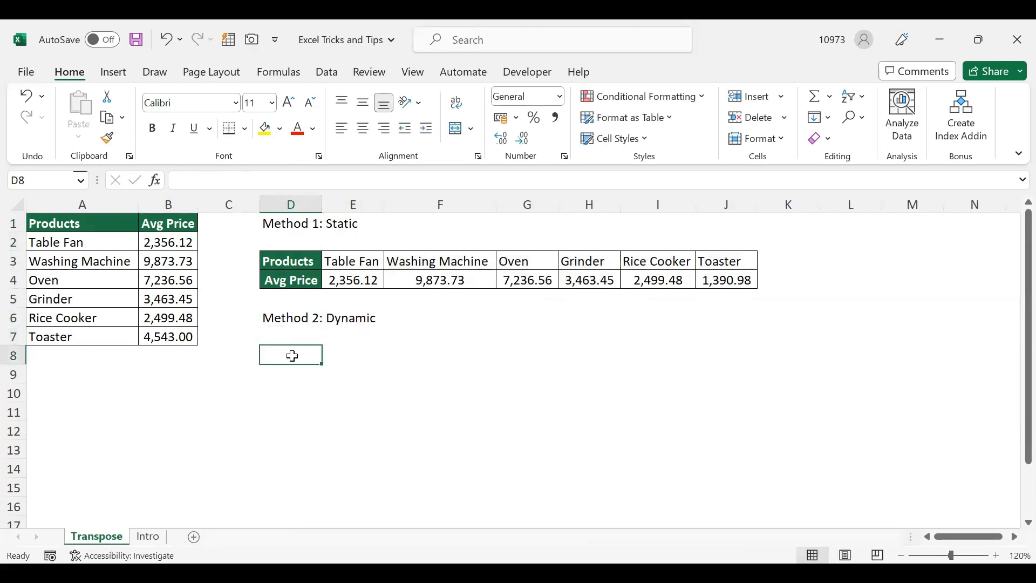
{"action": "left_click_drag", "start_coordinate": [291, 356], "coordinate": [723, 363]}
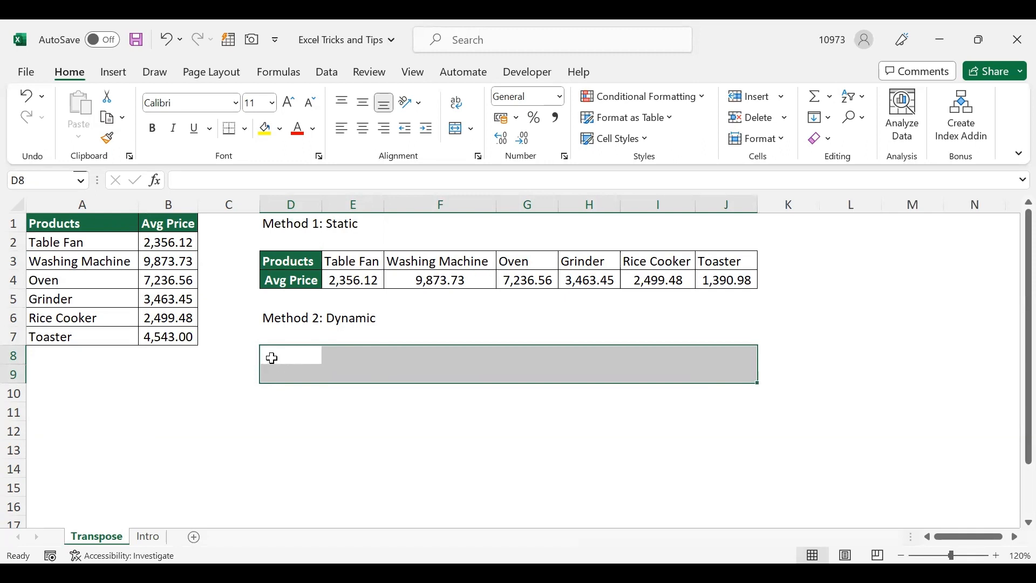
{"action": "left_click", "coordinate": [274, 181]}
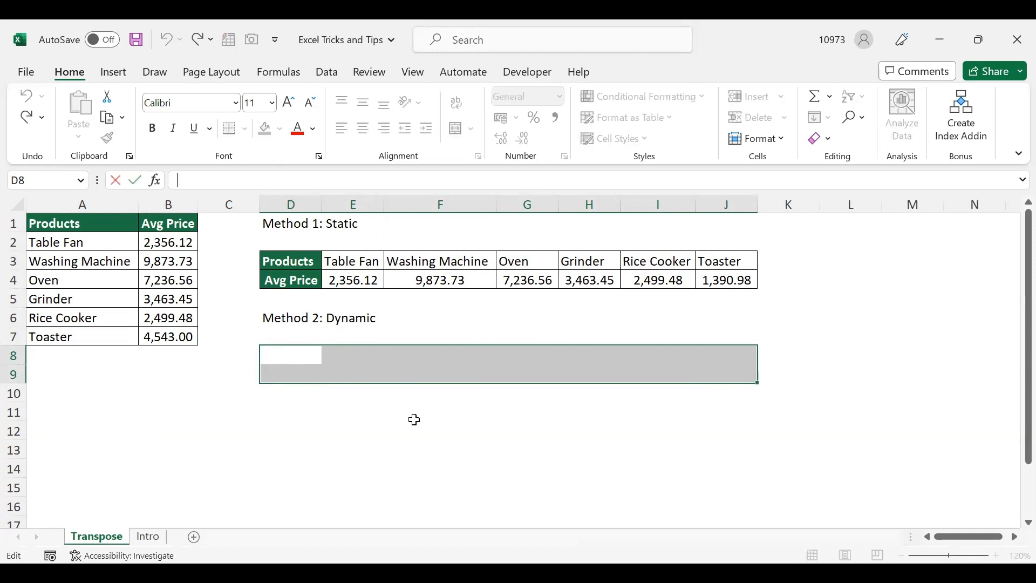
{"action": "type", "text": "="}
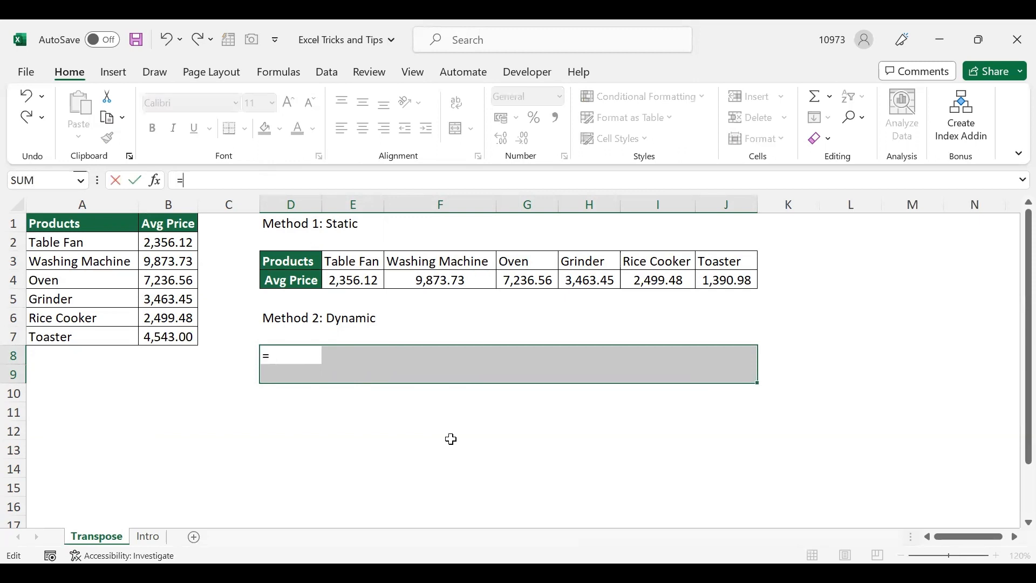
{"action": "type", "text": "trans"}
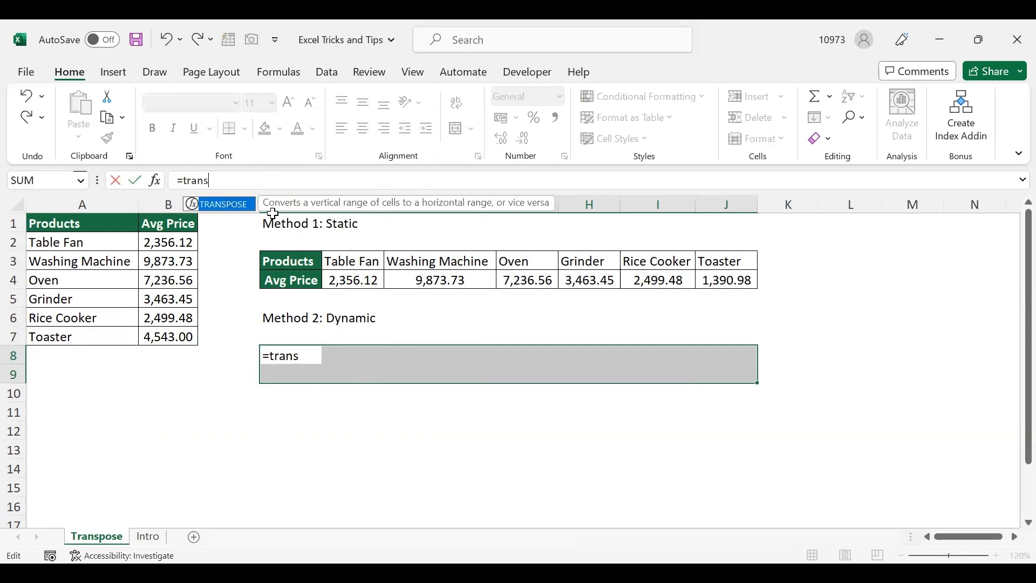
{"action": "double_click", "coordinate": [227, 210]}
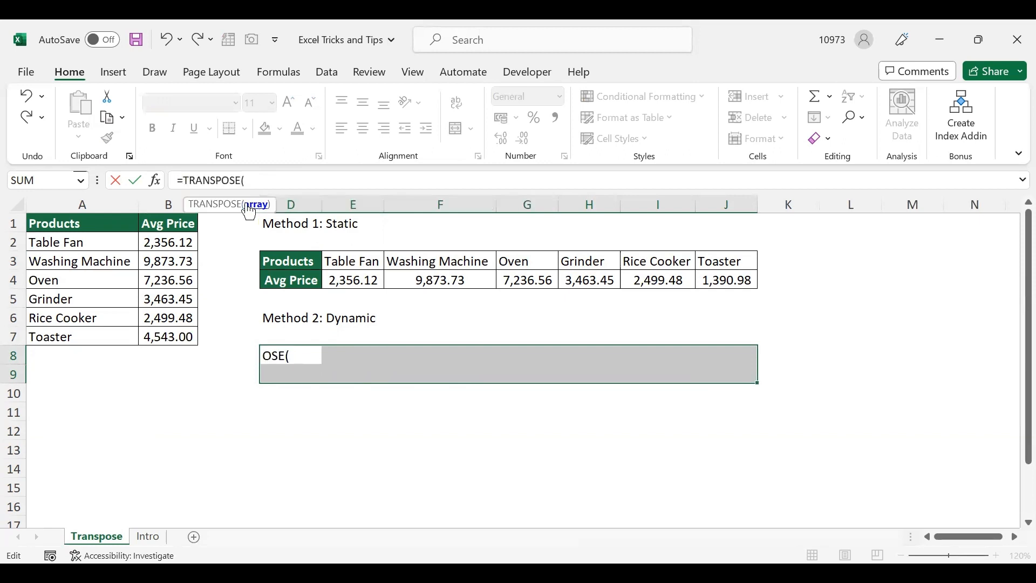
{"action": "left_click", "coordinate": [77, 224]}
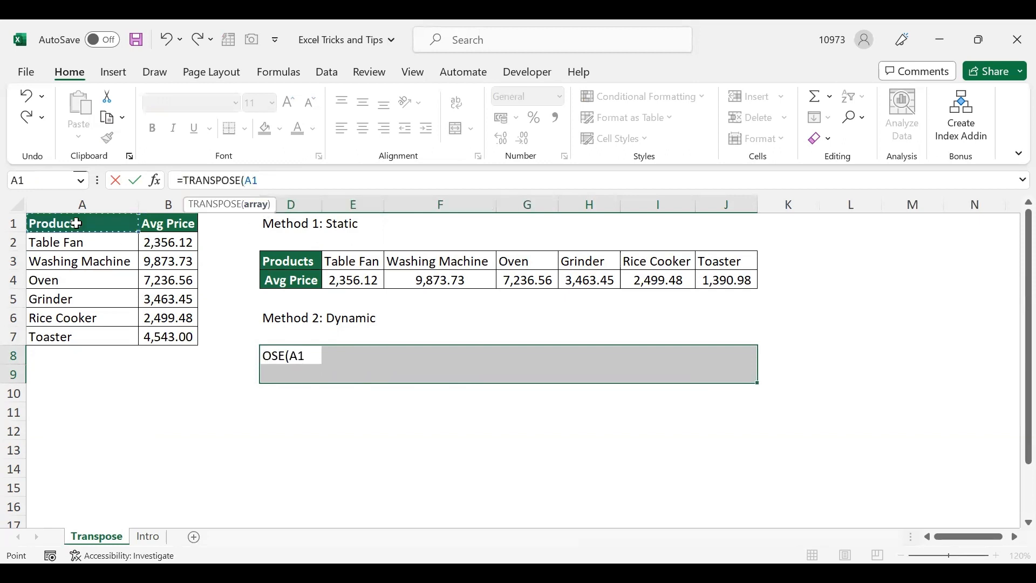
{"action": "left_click", "coordinate": [178, 337], "text": "shift"}
{"action": "type", "text": ")"}
{"action": "key", "text": "Return"}
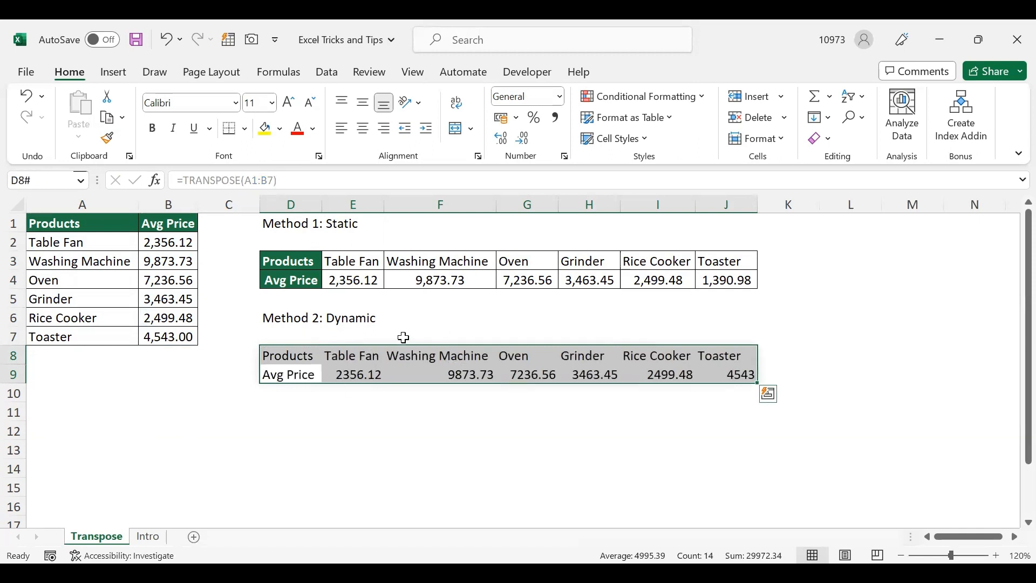
- Apply all borders to D8:J9 and format the header cells D8:D9 with the recent dark green fill and white text
{"action": "left_click", "coordinate": [245, 129]}
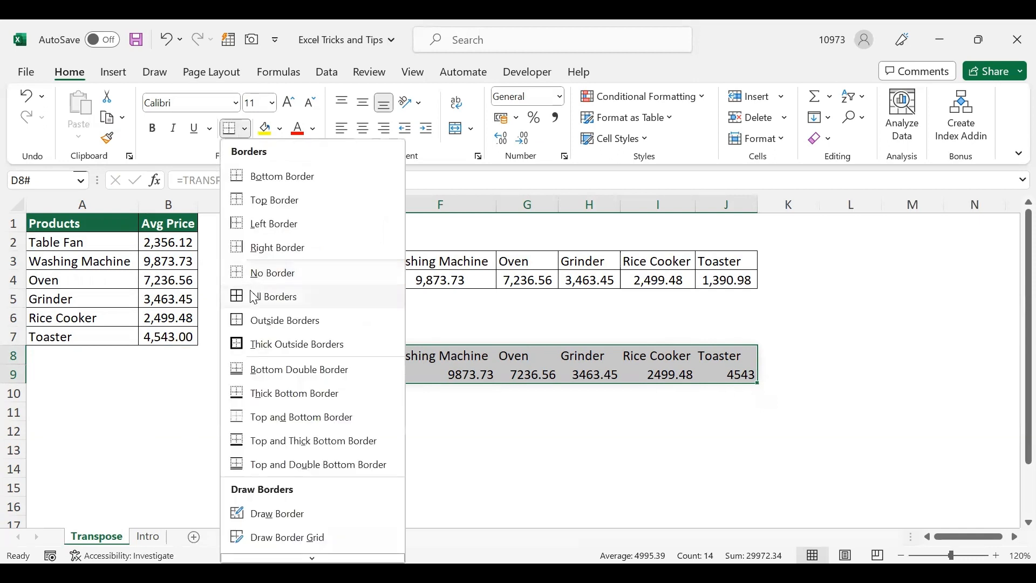
{"action": "left_click", "coordinate": [254, 297]}
{"action": "left_click_drag", "start_coordinate": [312, 355], "coordinate": [303, 372]}
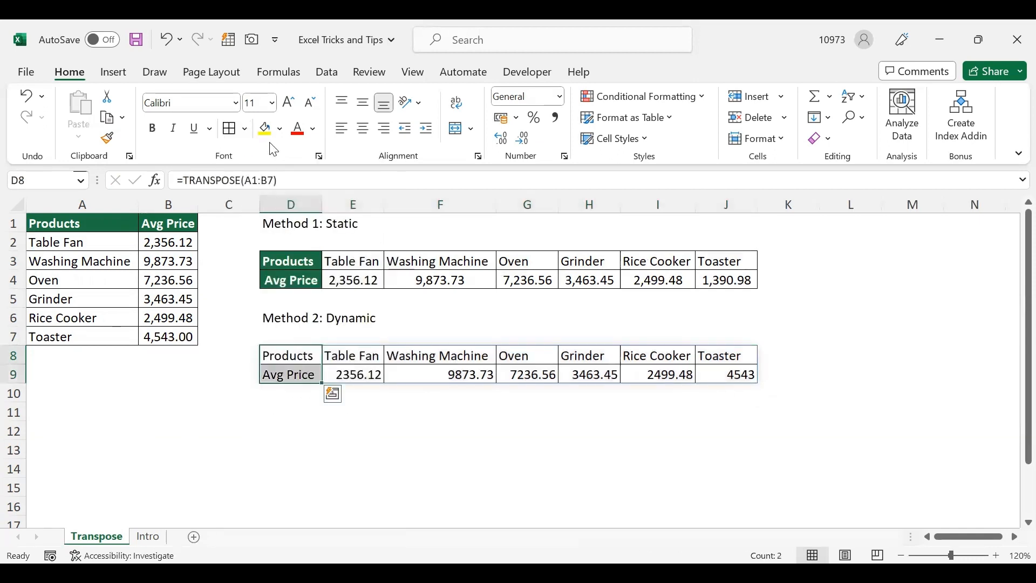
{"action": "left_click", "coordinate": [280, 128]}
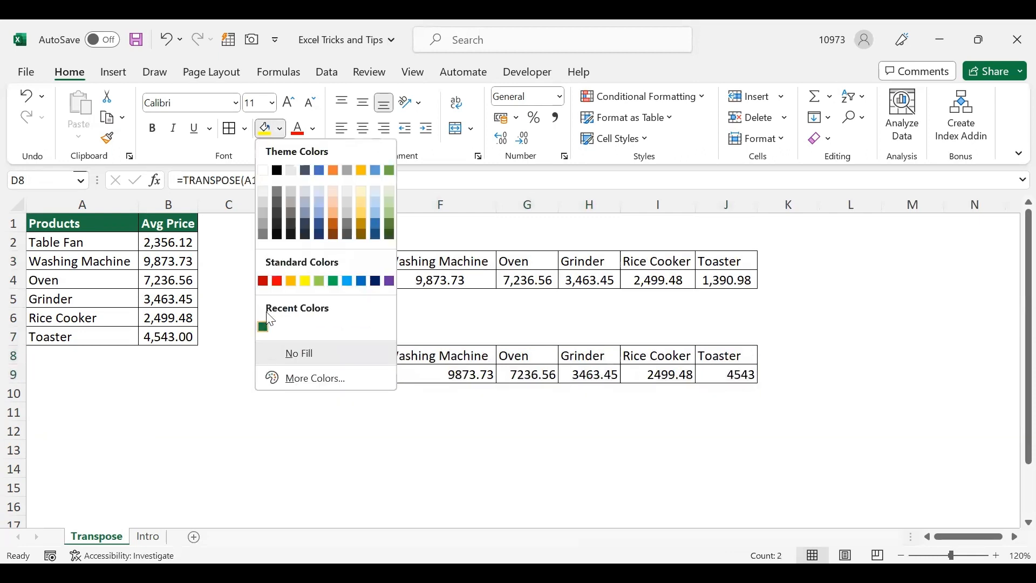
{"action": "left_click", "coordinate": [264, 326]}
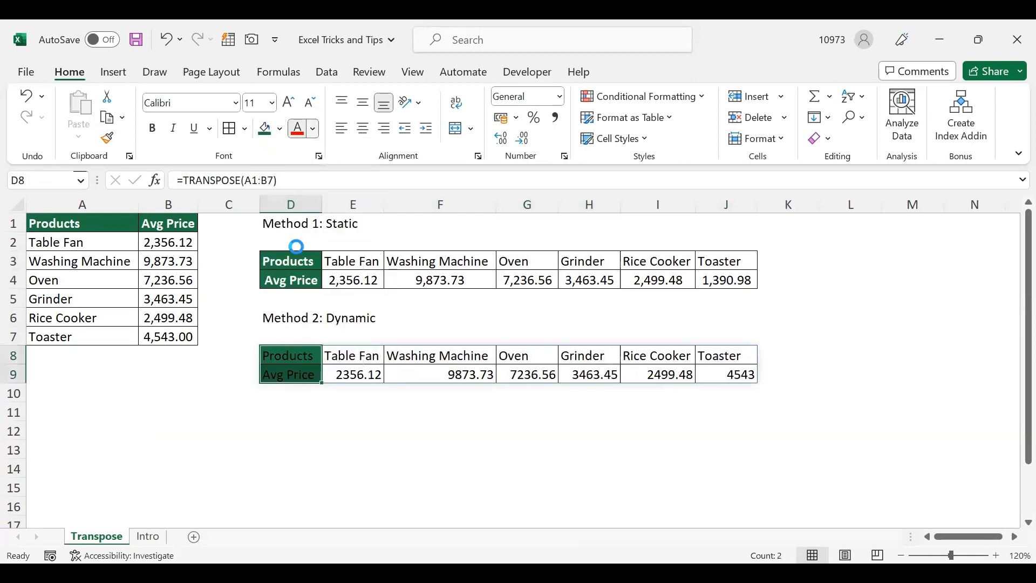
{"action": "left_click", "coordinate": [229, 432]}
- Set the Rice Cooker price in B6 to 2375 and check the Rice Cooker price in the dynamic table
{"action": "left_click", "coordinate": [164, 318]}
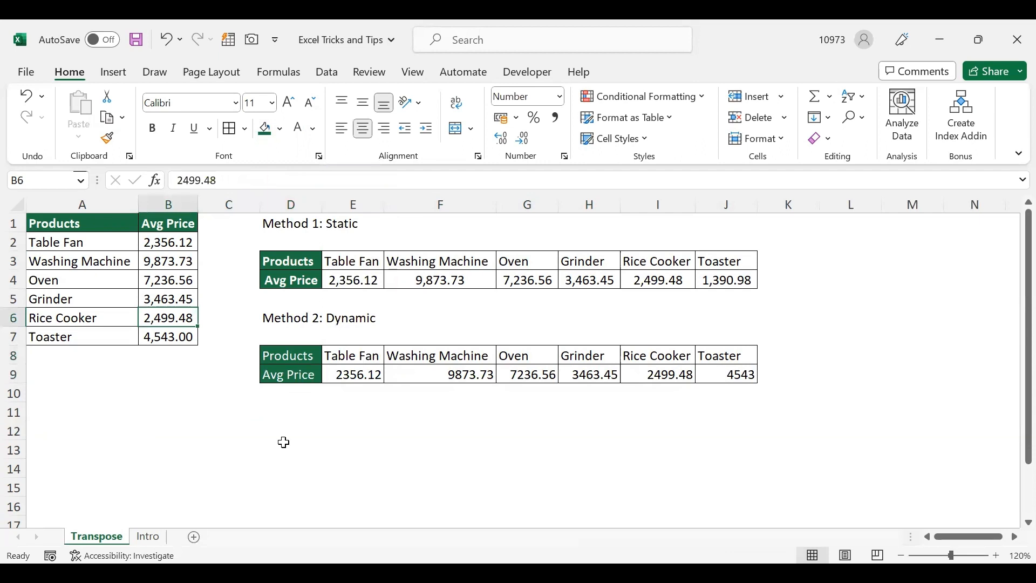
{"action": "type", "text": "2375"}
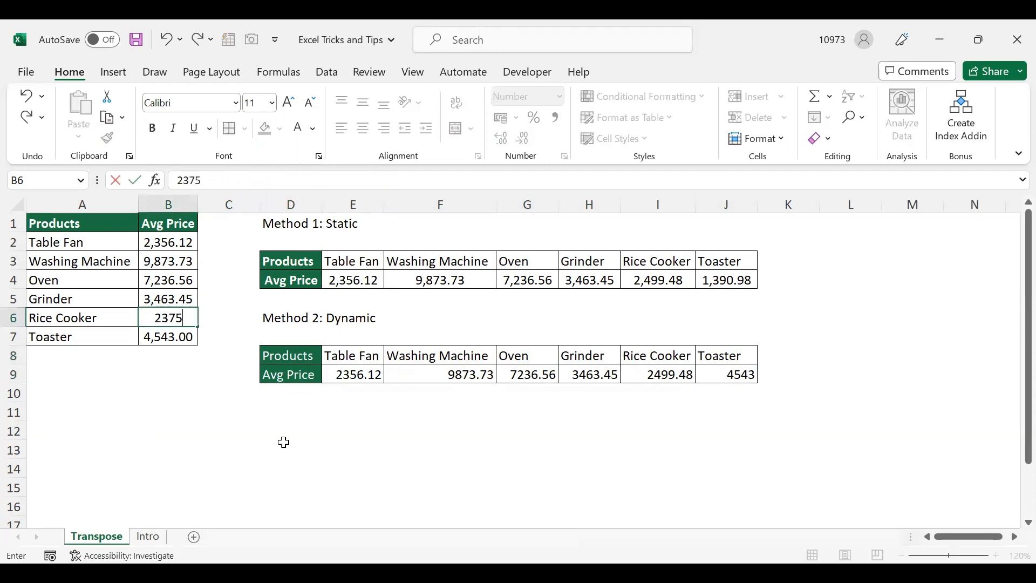
{"action": "key", "text": "Return"}
{"action": "left_click", "coordinate": [653, 376]}
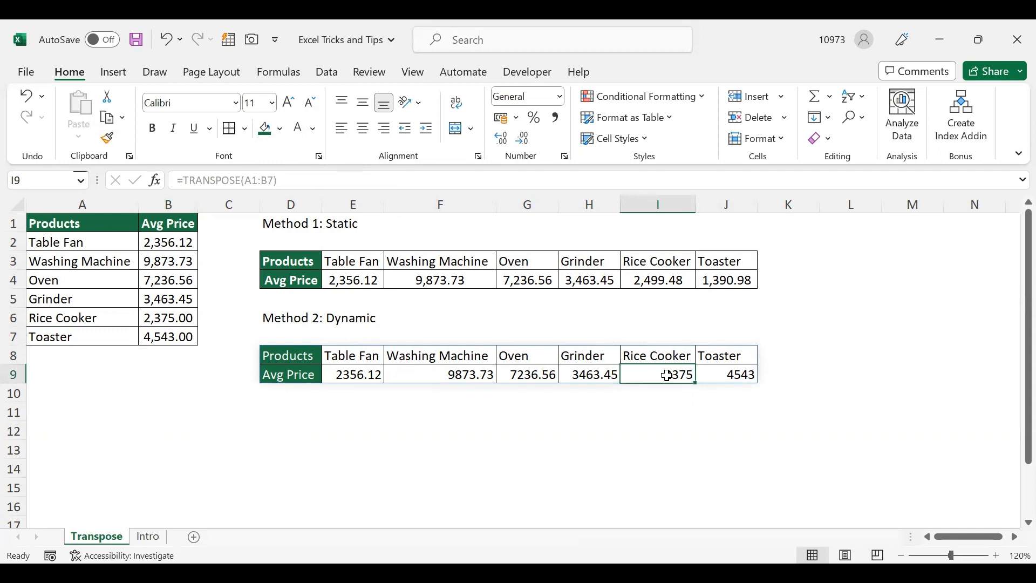
- Check the formula behind the Method 2 table and enter the label "Method 3: Dynamic" in D11
{"action": "left_click", "coordinate": [635, 404]}
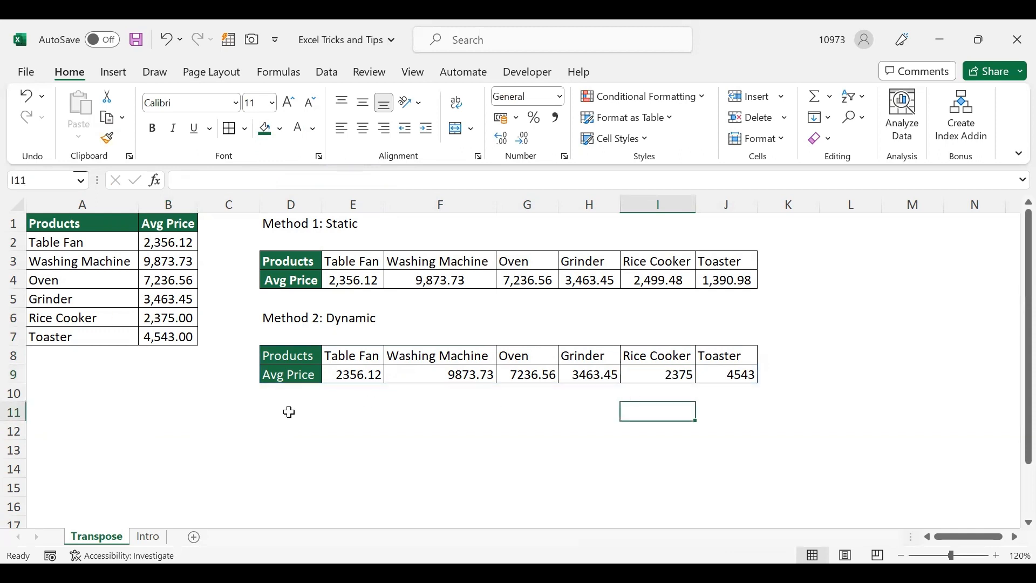
{"action": "left_click", "coordinate": [286, 356]}
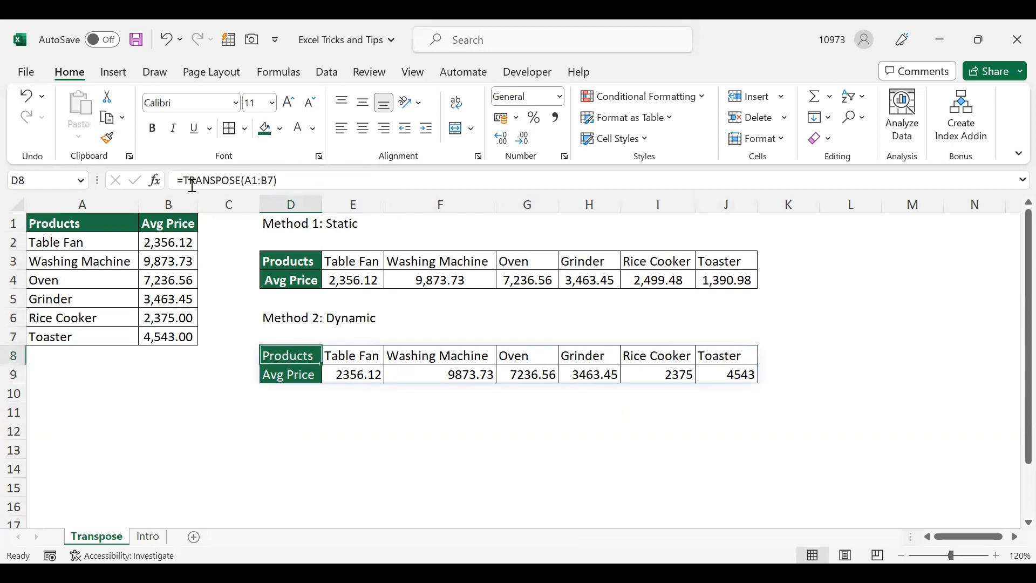
{"action": "left_click", "coordinate": [281, 415]}
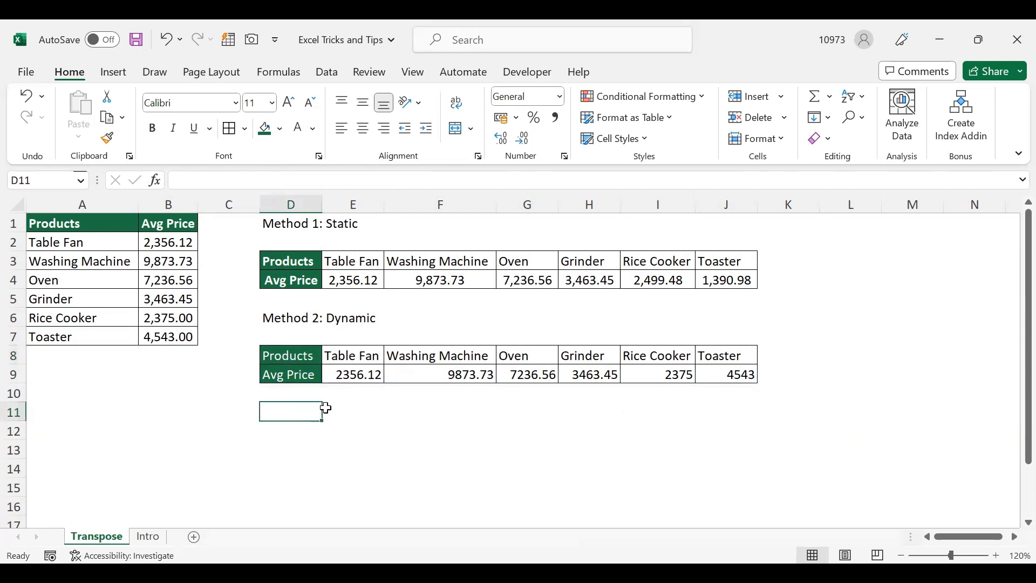
{"action": "type", "text": "Method 3: Dynamic"}
{"action": "key", "text": "Return"}
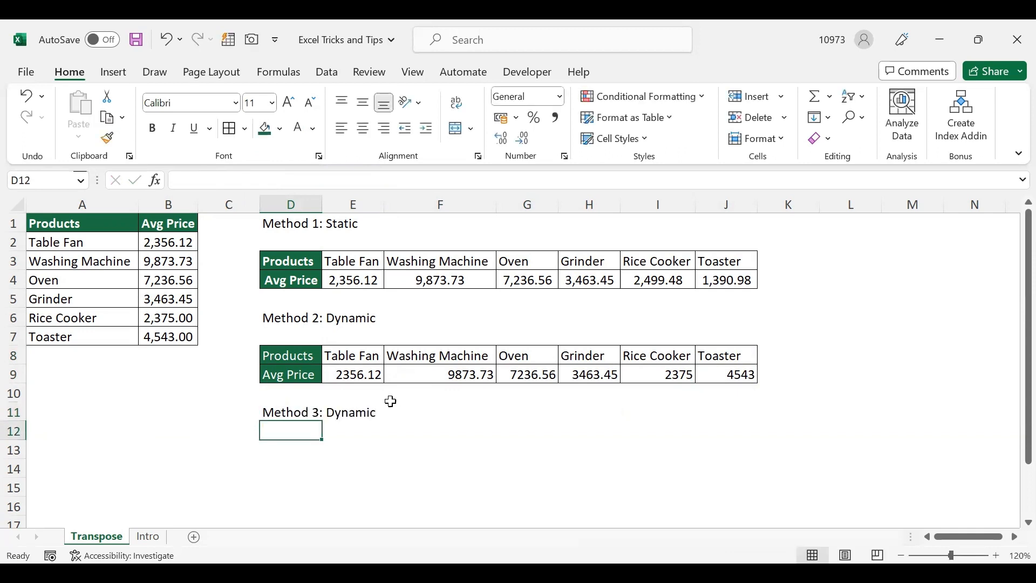
- Enter the text TRA1 in D13 as a prefixed placeholder reference to the Products header in A1
{"action": "left_click", "coordinate": [282, 447]}
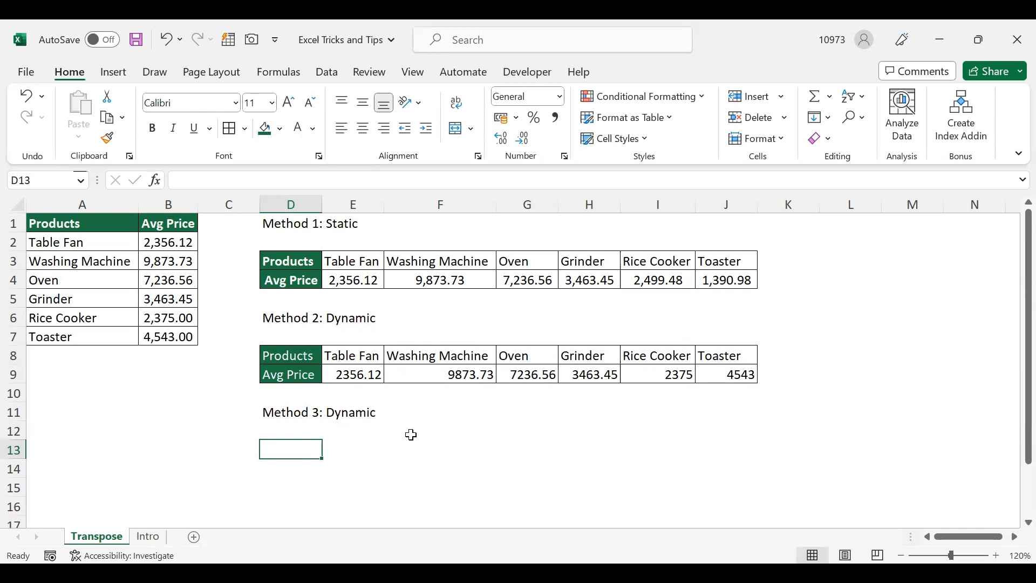
{"action": "type", "text": "T"}
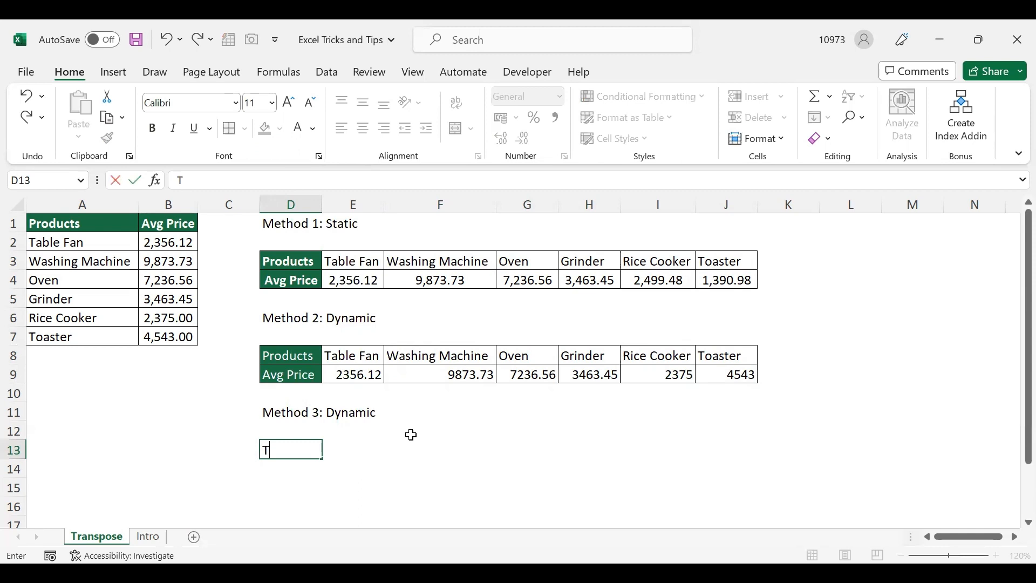
{"action": "type", "text": "R"}
{"action": "left_click", "coordinate": [81, 223]}
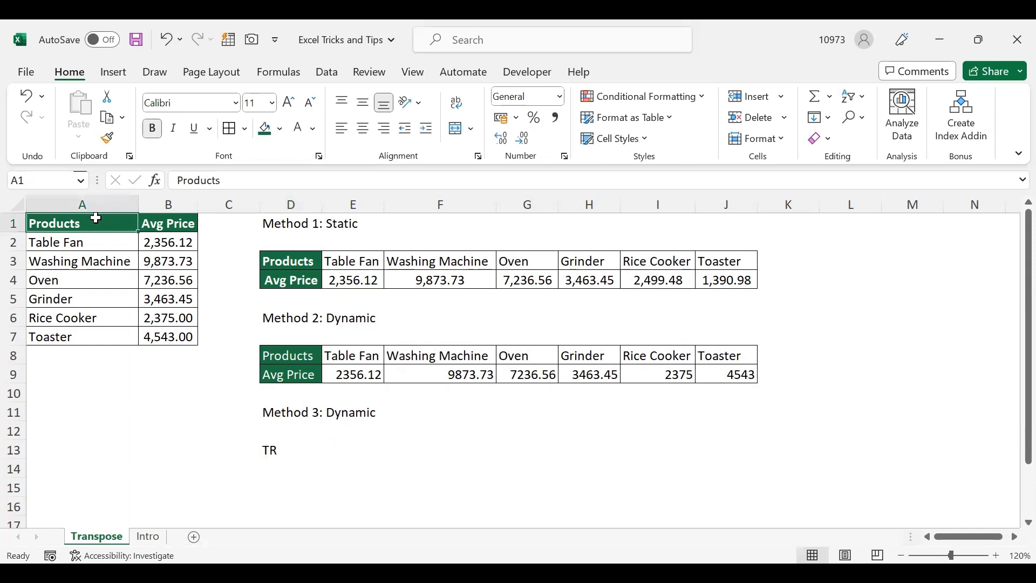
{"action": "double_click", "coordinate": [281, 450]}
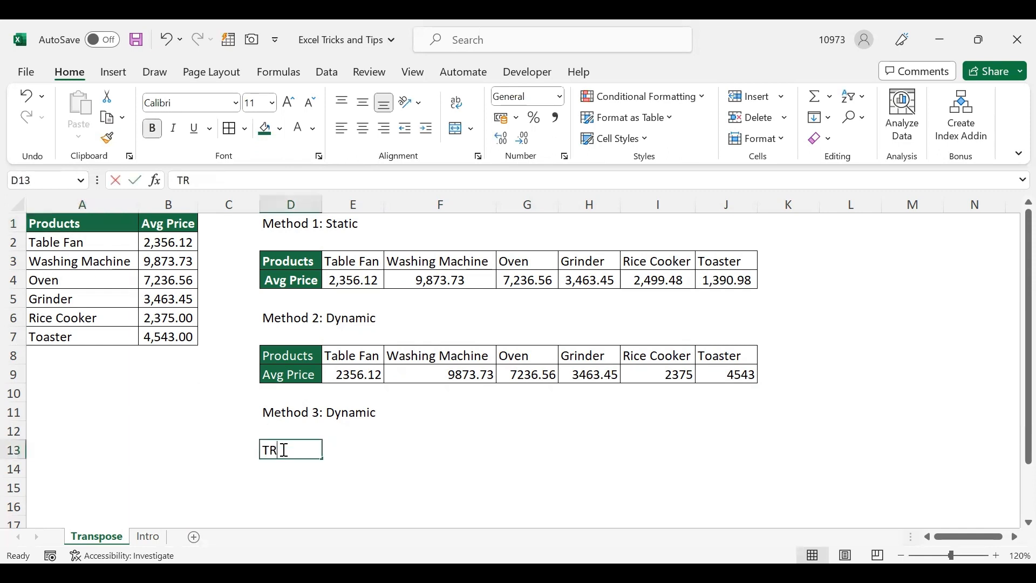
{"action": "type", "text": "A1"}
{"action": "key", "text": "Return"}
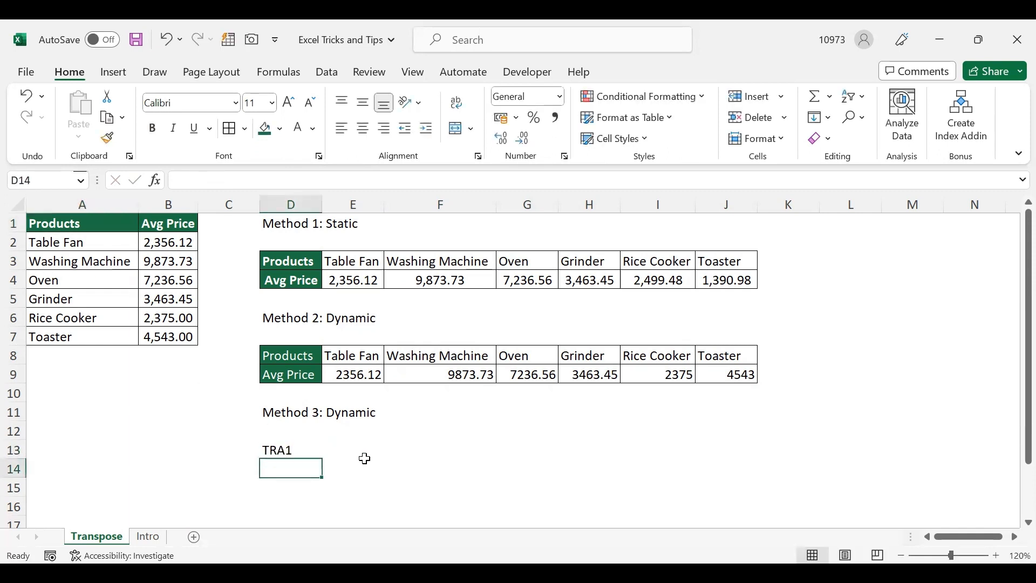
- Enter the text TRB1 in D14 as a prefixed placeholder reference to the Avg Price header in B1
{"action": "type", "text": "TR"}
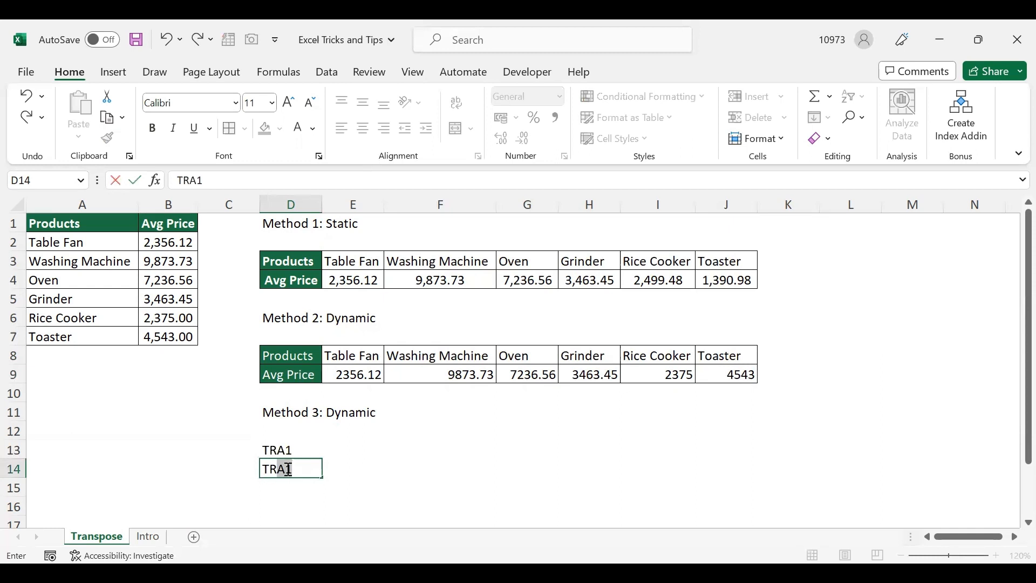
{"action": "type", "text": "A1"}
{"action": "left_click_drag", "start_coordinate": [278, 469], "coordinate": [255, 469]}
{"action": "left_click", "coordinate": [277, 469]}
{"action": "key", "text": "shift+Right"}
{"action": "key", "text": "shift+Right"}
{"action": "key", "text": "Delete"}
{"action": "left_click", "coordinate": [179, 224]}
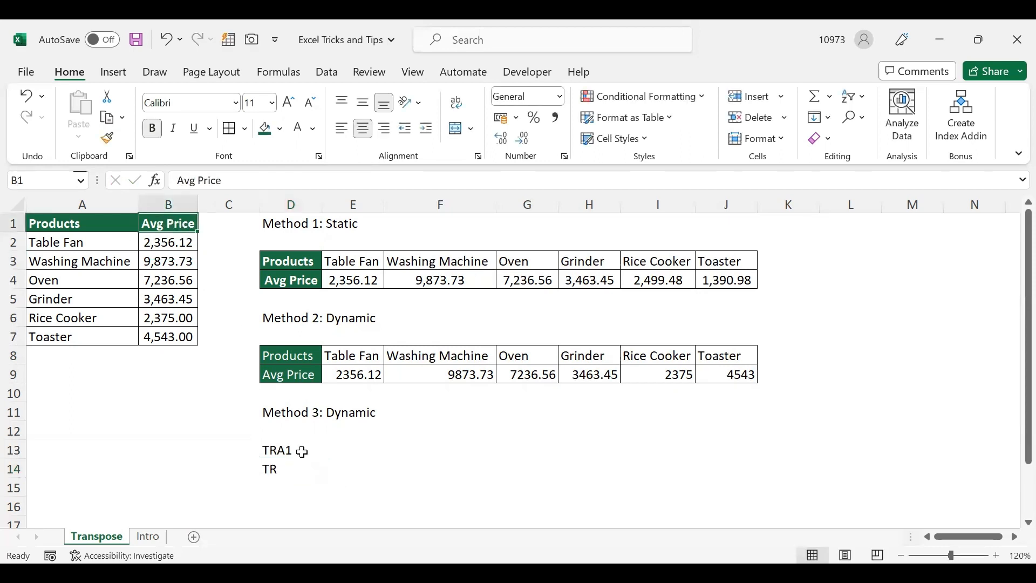
{"action": "double_click", "coordinate": [282, 469]}
{"action": "type", "text": "B1"}
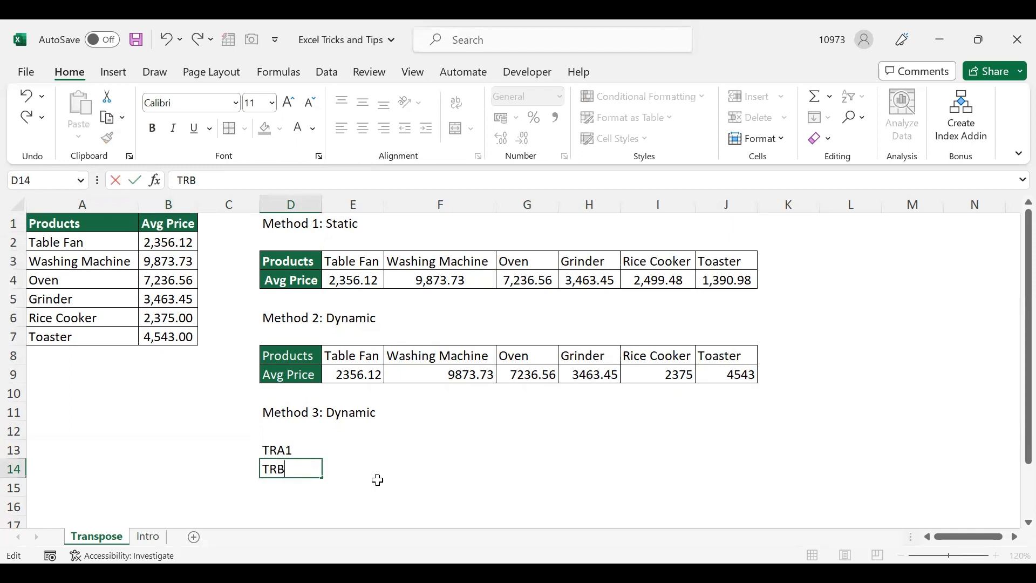
{"action": "key", "text": "Tab"}
- Extend the TRA1 and TRB1 placeholders in D13:D14 as a series across to column J, ending at TRA7 and TRB7
{"action": "left_click_drag", "start_coordinate": [305, 455], "coordinate": [447, 472]}
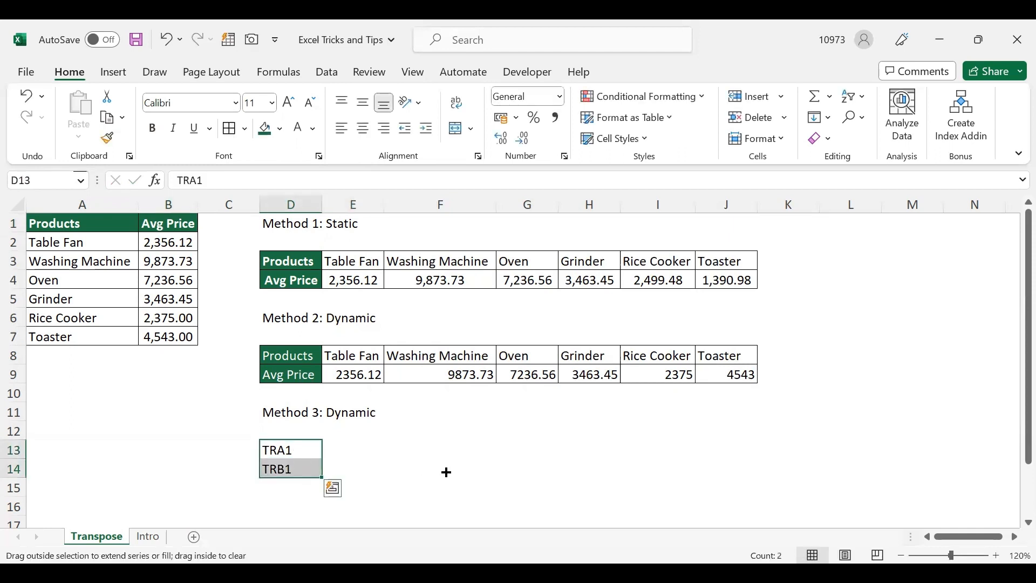
{"action": "left_click_drag", "start_coordinate": [733, 476], "coordinate": [743, 479]}
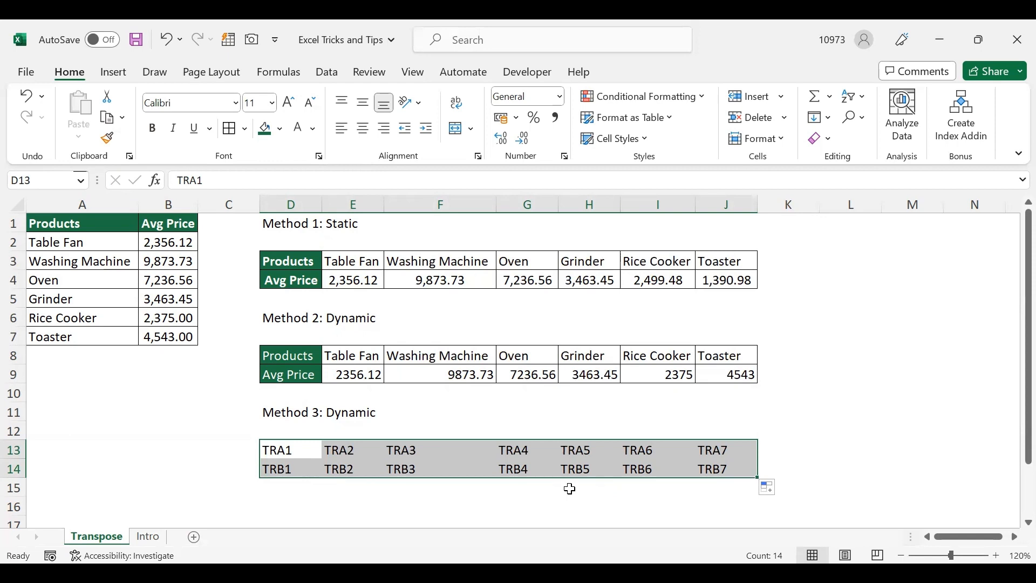
- Replace every "TR" with "=" in D13:J14 to convert the placeholders into live cell references
{"action": "key", "text": "ctrl+h"}
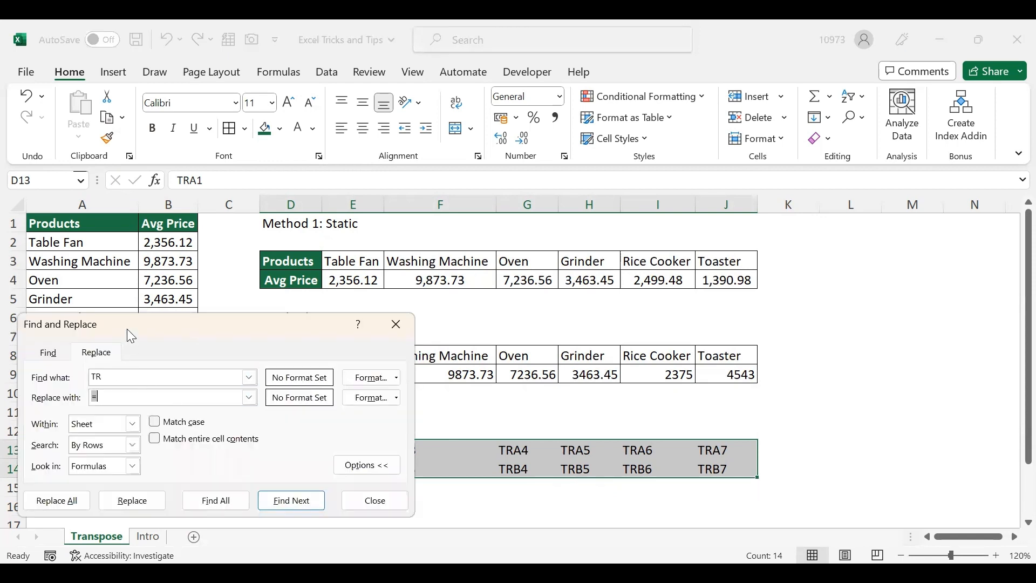
{"action": "left_click_drag", "start_coordinate": [124, 332], "coordinate": [146, 214]}
{"action": "left_click", "coordinate": [125, 278]}
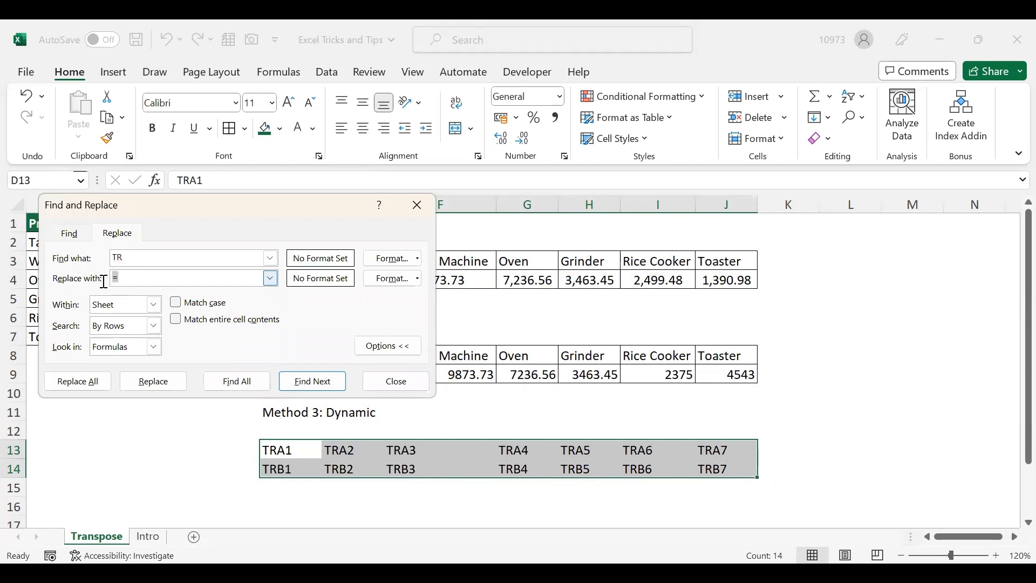
{"action": "left_click", "coordinate": [125, 262]}
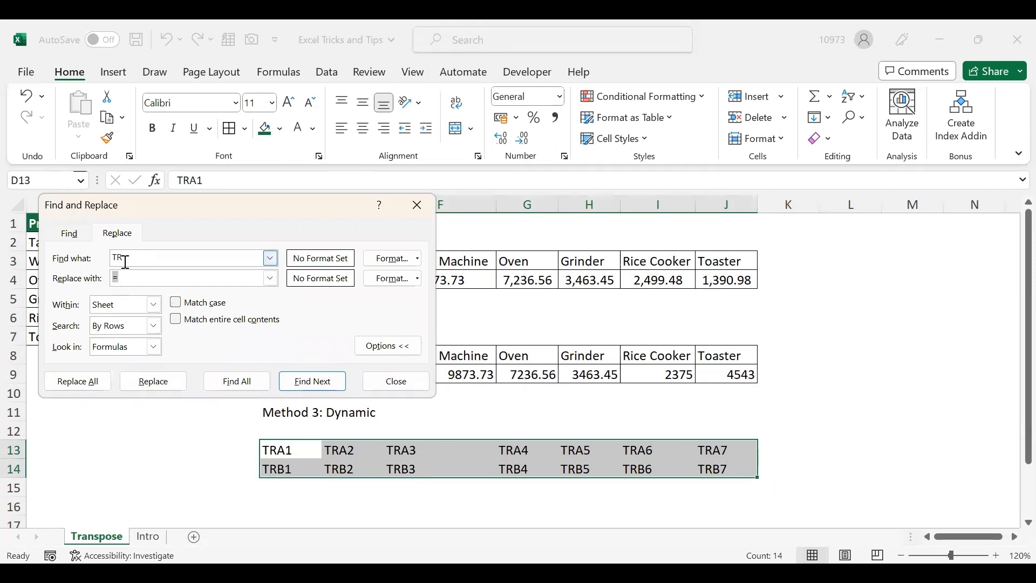
{"action": "left_click", "coordinate": [134, 277]}
{"action": "left_click", "coordinate": [98, 384]}
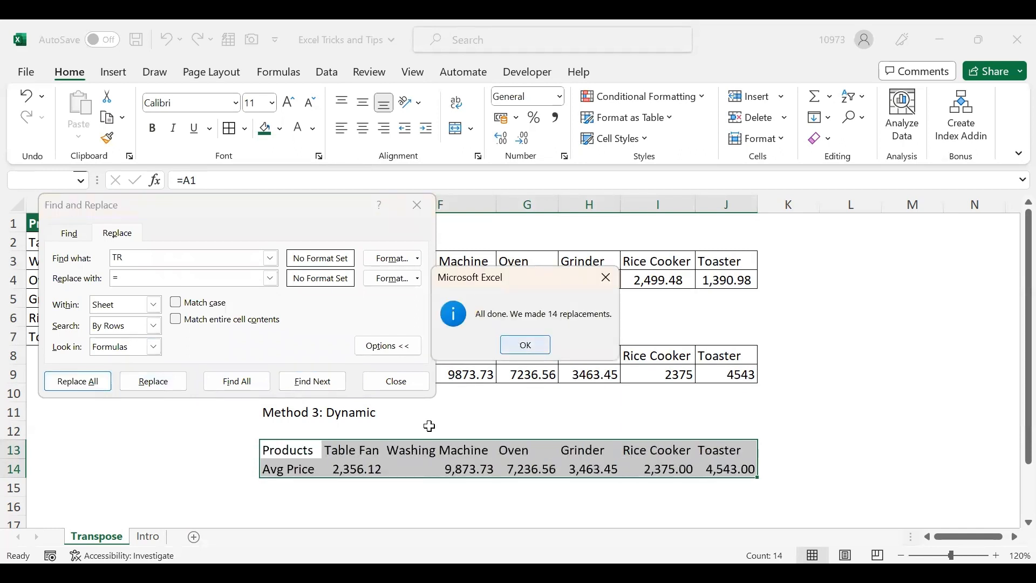
{"action": "key", "text": "Escape"}
{"action": "key", "text": "Escape"}
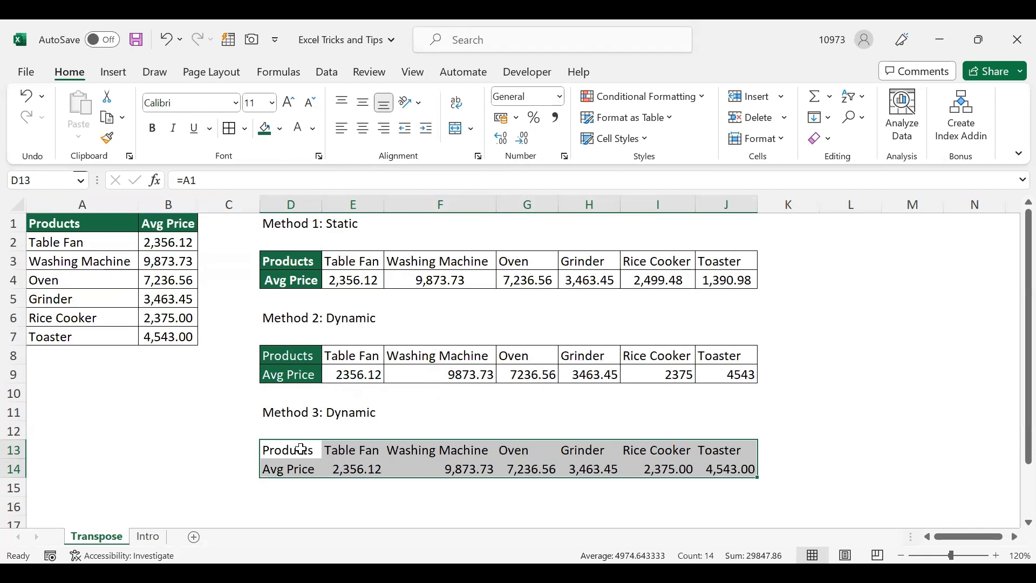
- Apply all borders to D13:J14 and format the header cells D13:D14 with dark green fill and white text
{"action": "left_click", "coordinate": [229, 128]}
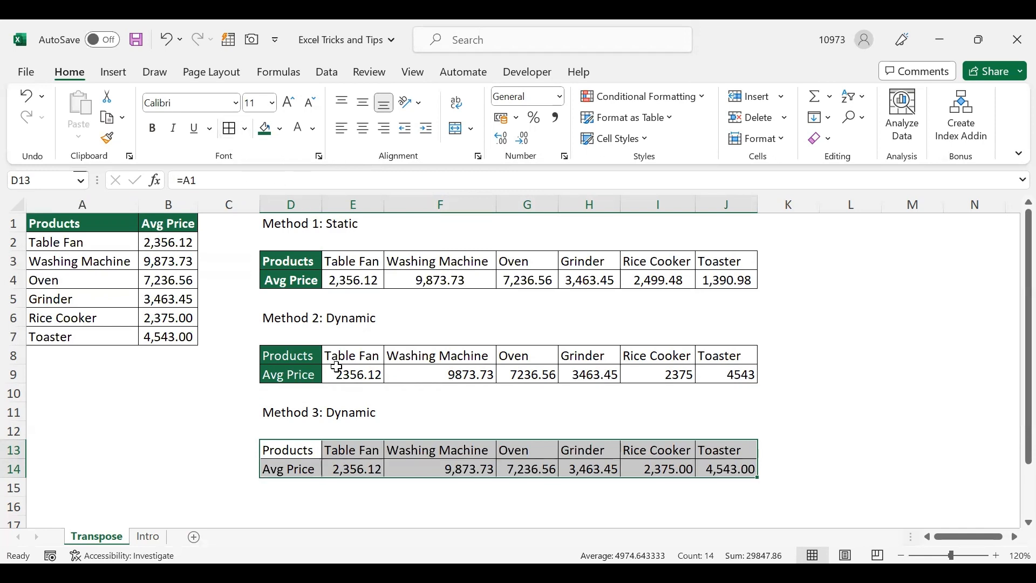
{"action": "left_click_drag", "start_coordinate": [294, 452], "coordinate": [290, 469]}
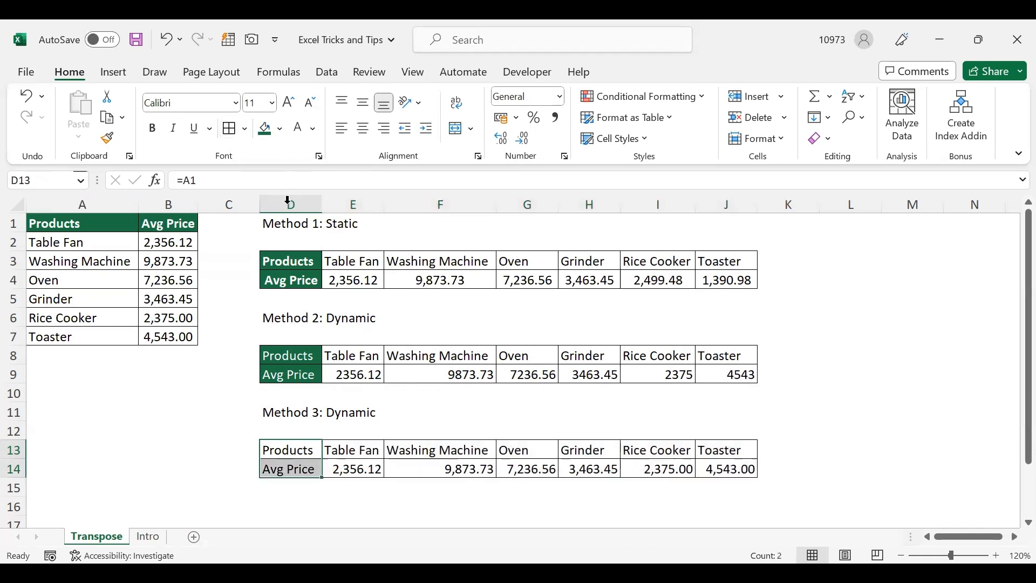
{"action": "left_click", "coordinate": [265, 129]}
{"action": "left_click", "coordinate": [296, 134]}
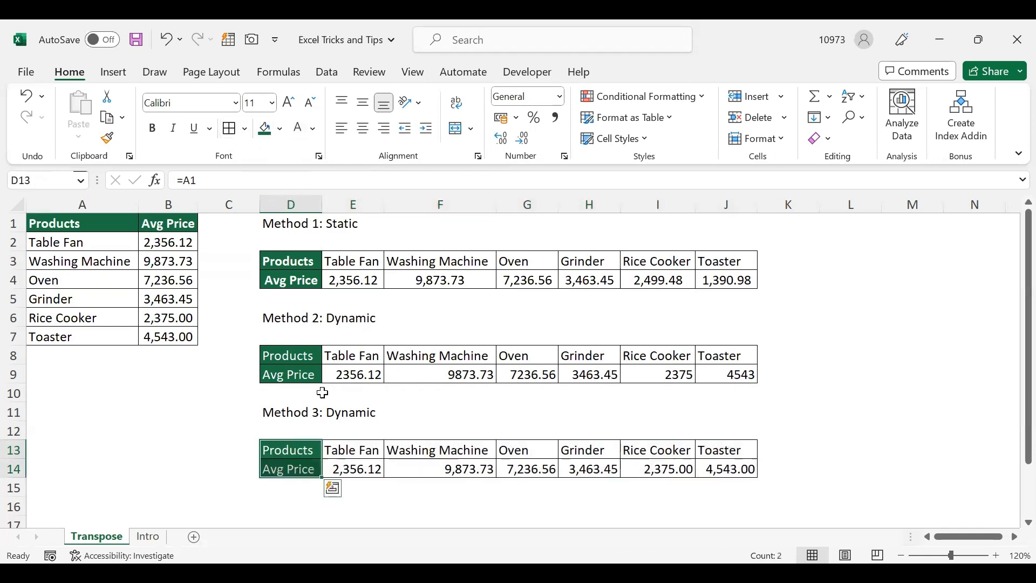
- Set the Oven price in B4 to 3536 and check the linked Oven price in G14
{"action": "left_click", "coordinate": [164, 280]}
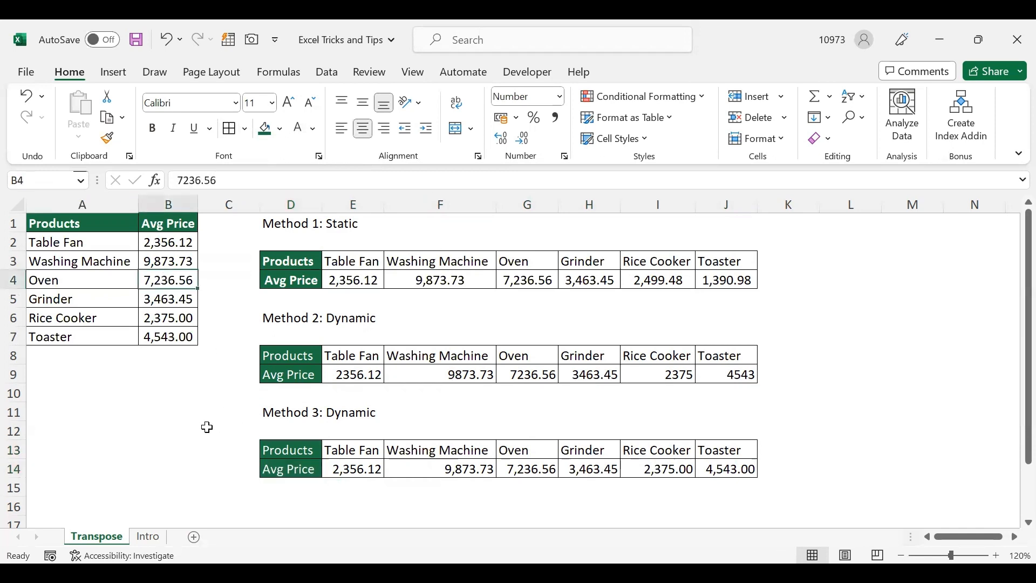
{"action": "type", "text": "3536"}
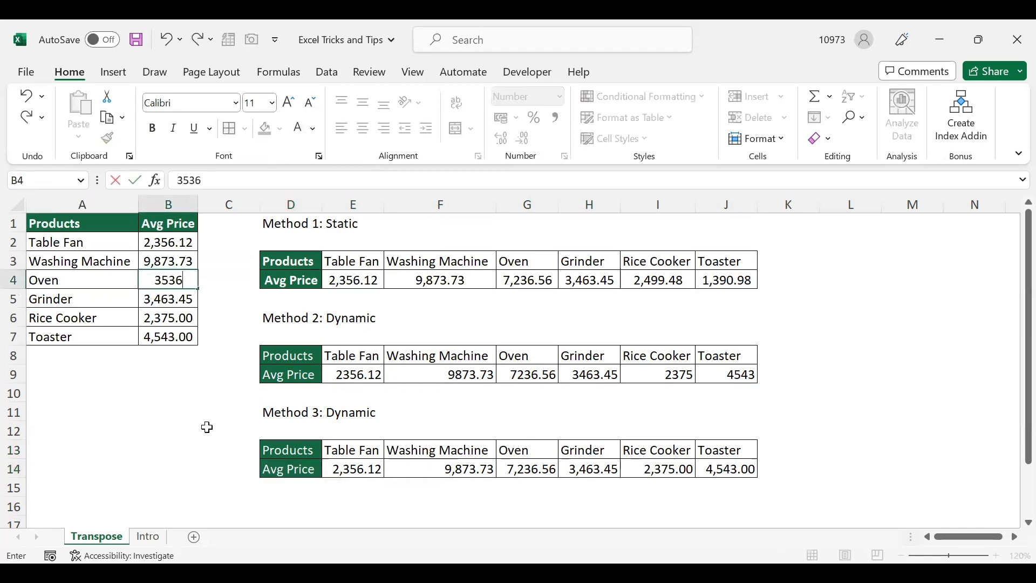
{"action": "key", "text": "Return"}
{"action": "left_click", "coordinate": [534, 468]}
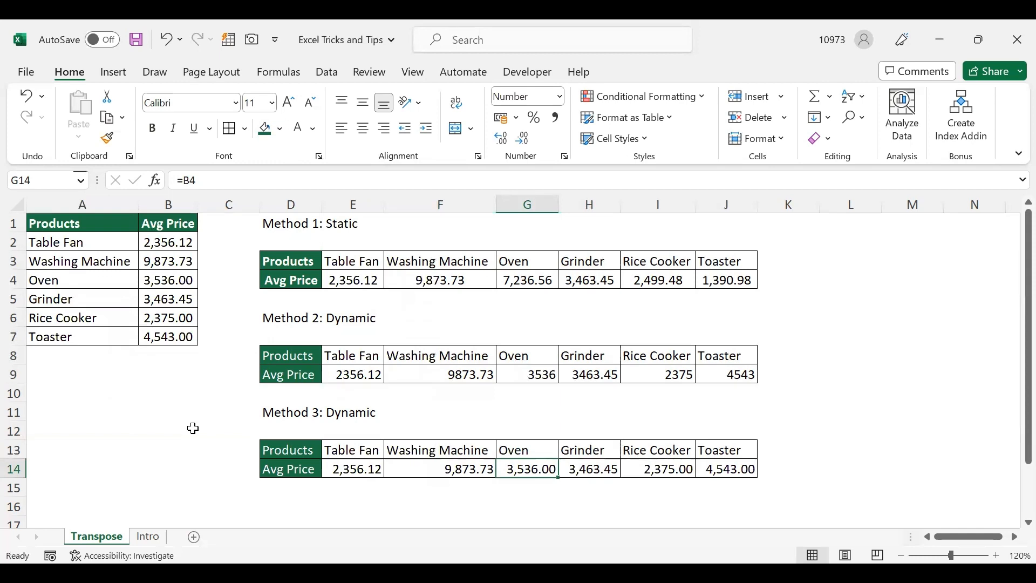
- Move off the Method 3 table and open the Intro sheet
{"action": "key", "text": "Right"}
{"action": "key", "text": "Right"}
{"action": "key", "text": "Right"}
{"action": "key", "text": "Right"}
{"action": "key", "text": "Right"}
{"action": "key", "text": "Right"}
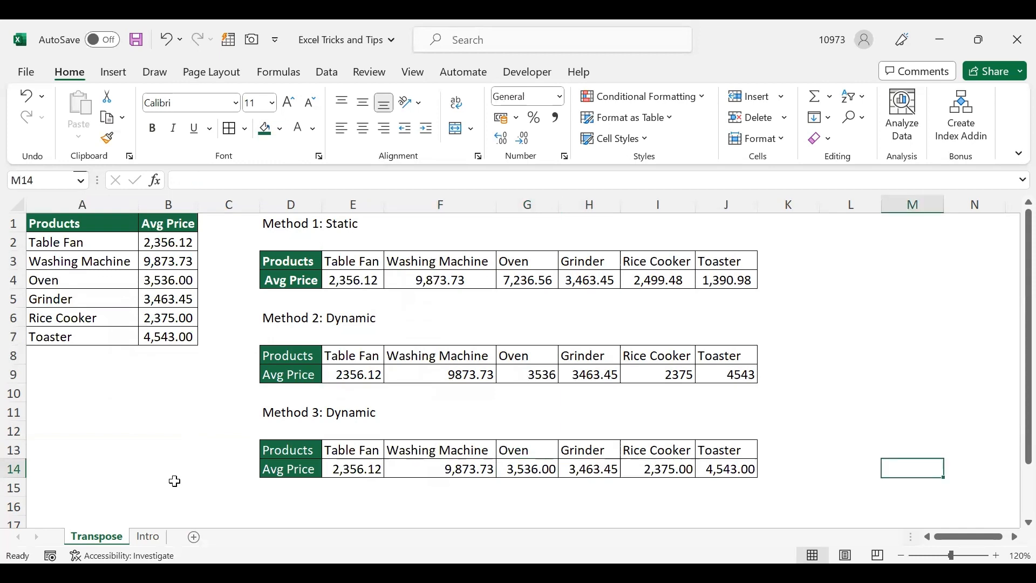
{"action": "left_click", "coordinate": [149, 536]}
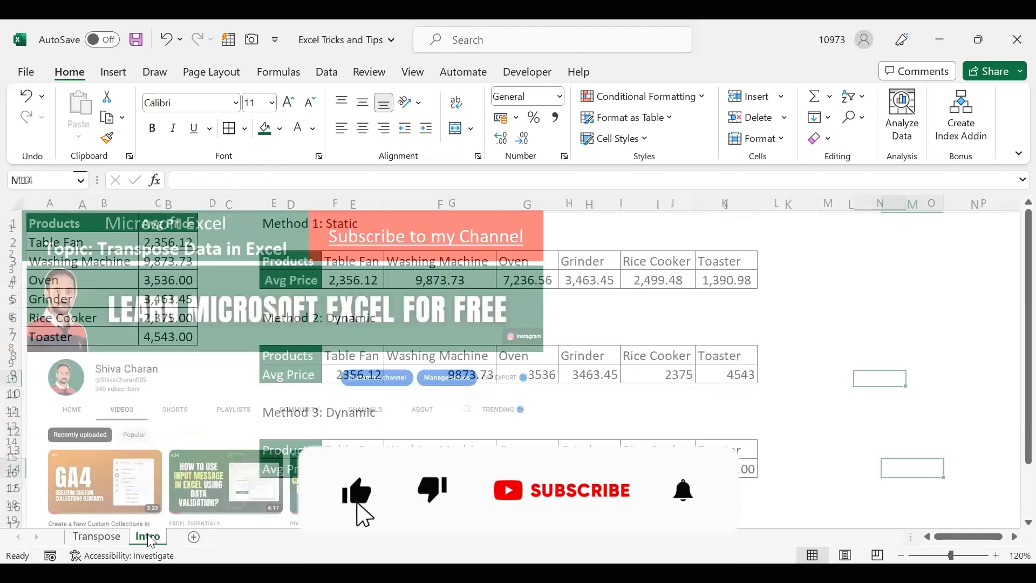